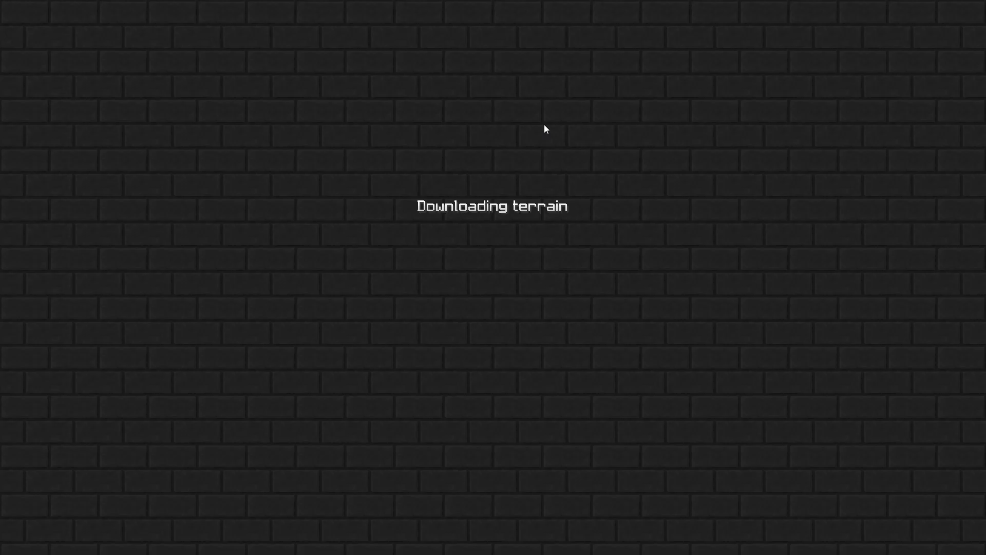
Search the Badlion Client mod settings for "repla" to find the replay mod
key(Escape)
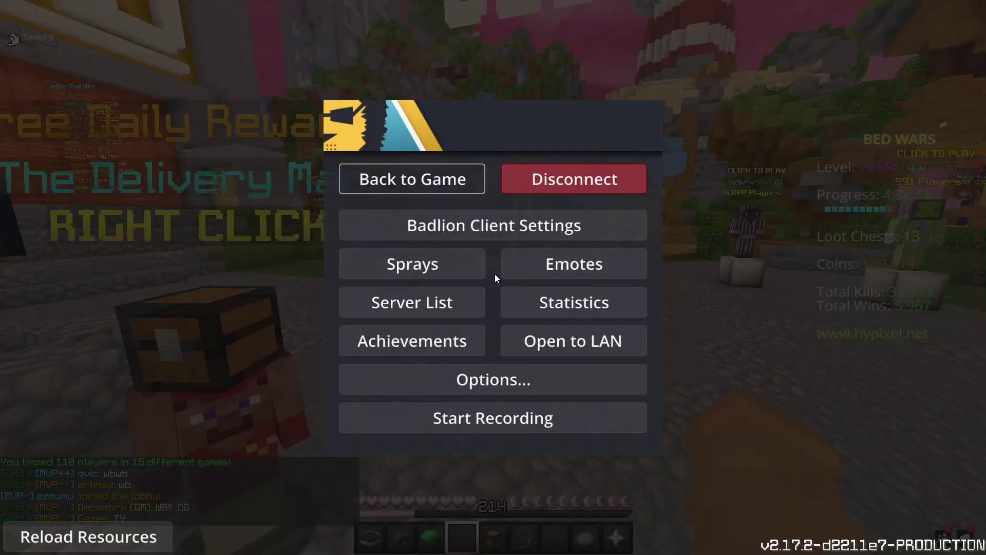
click(493, 222)
click(66, 106)
text(repla)
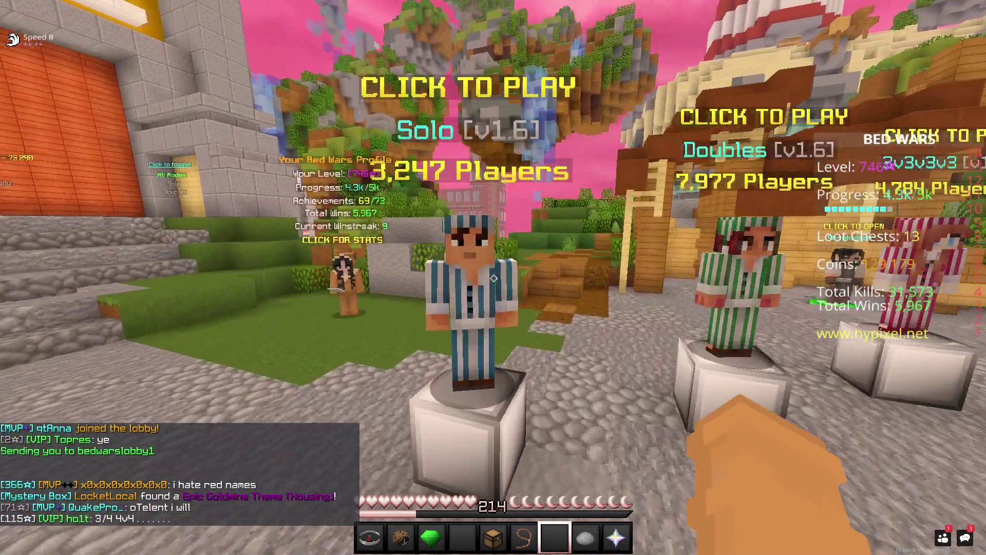
Join a Bed Wars Solo game on the Speedway map from the lobby's map selection
right_click(493, 277)
click(525, 199)
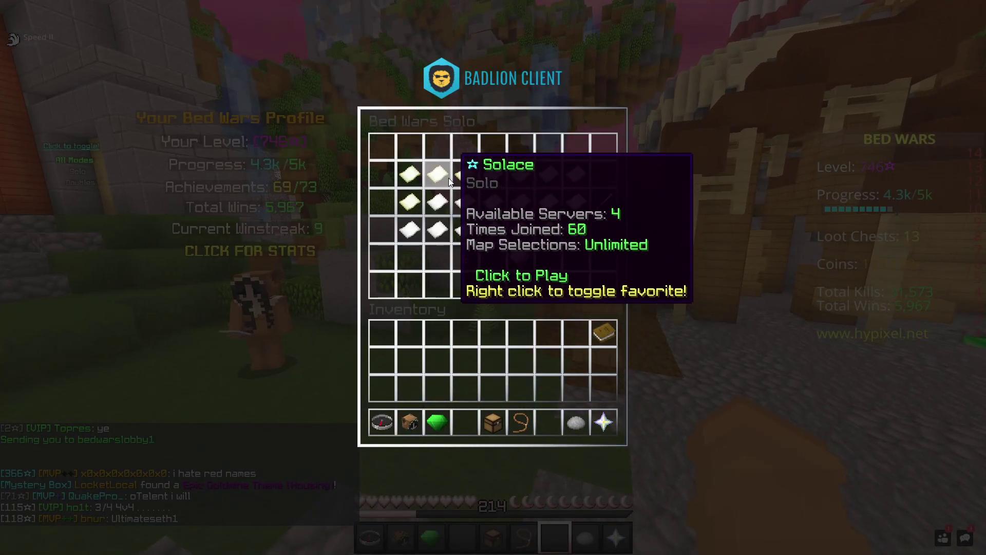
click(464, 175)
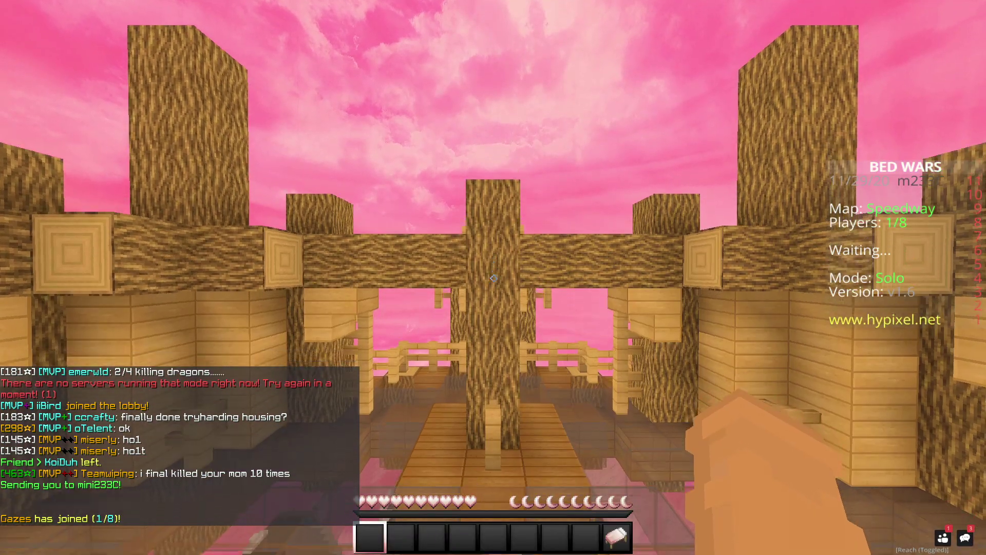
Start a replay recording in the waiting lobby, stop it and return to the game
key(Escape)
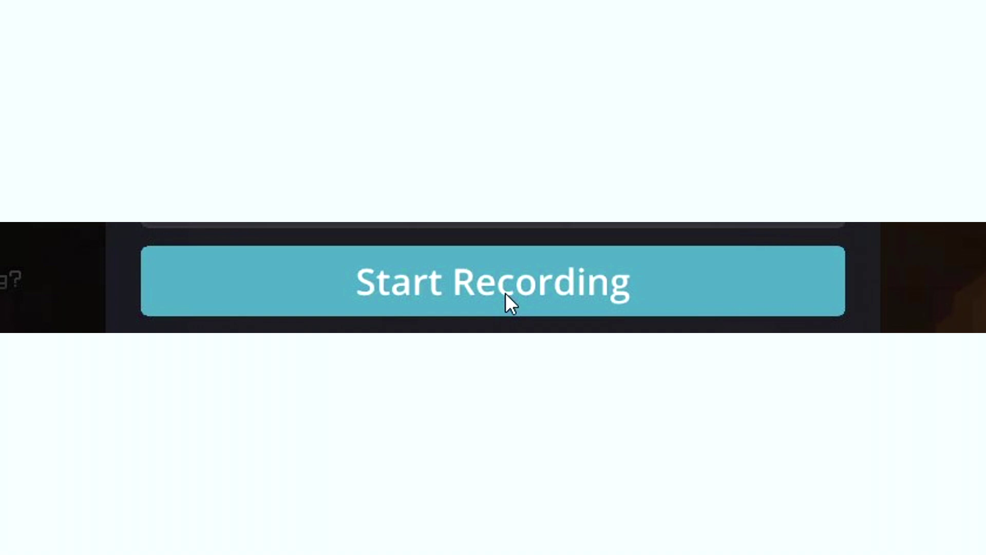
click(498, 423)
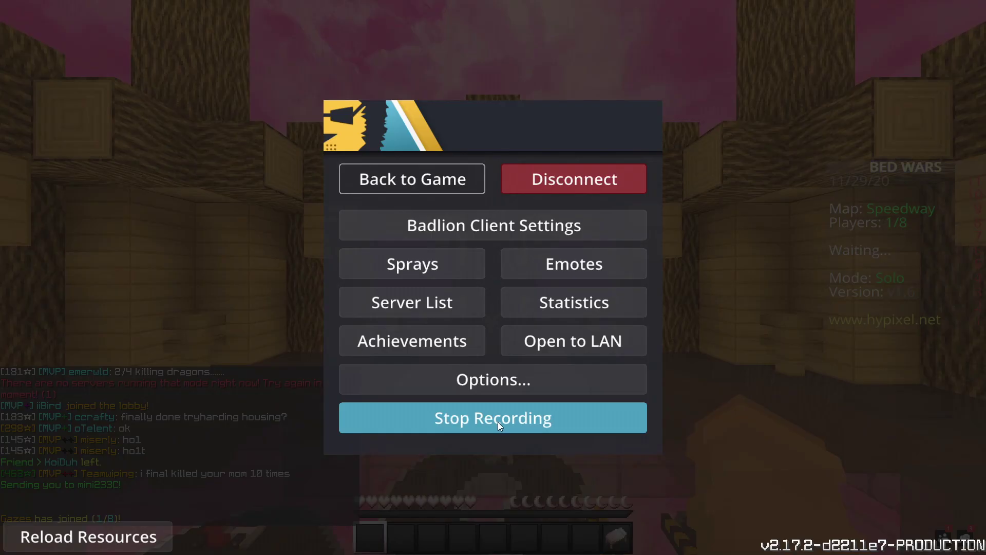
click(498, 421)
key(Escape)
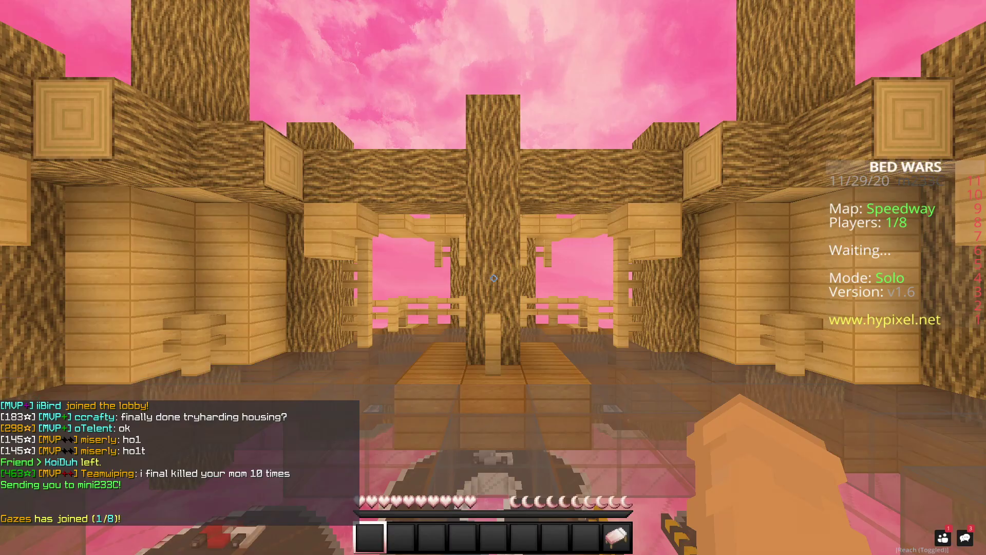
Leave the server for the main menu and select the Sildurs-Vibrant-Shaders-v1.23 Lite.zip shader pack in the video settings
key(Escape)
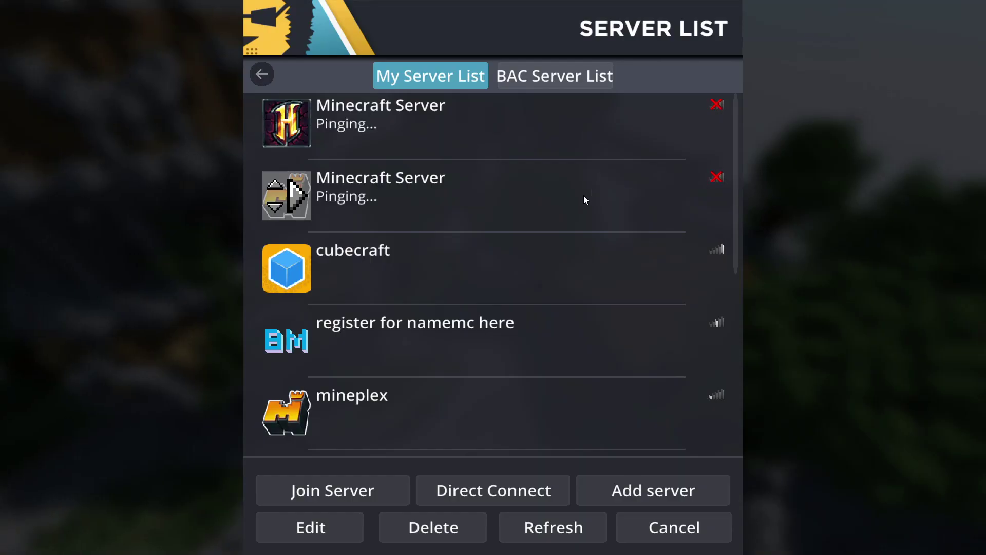
click(650, 526)
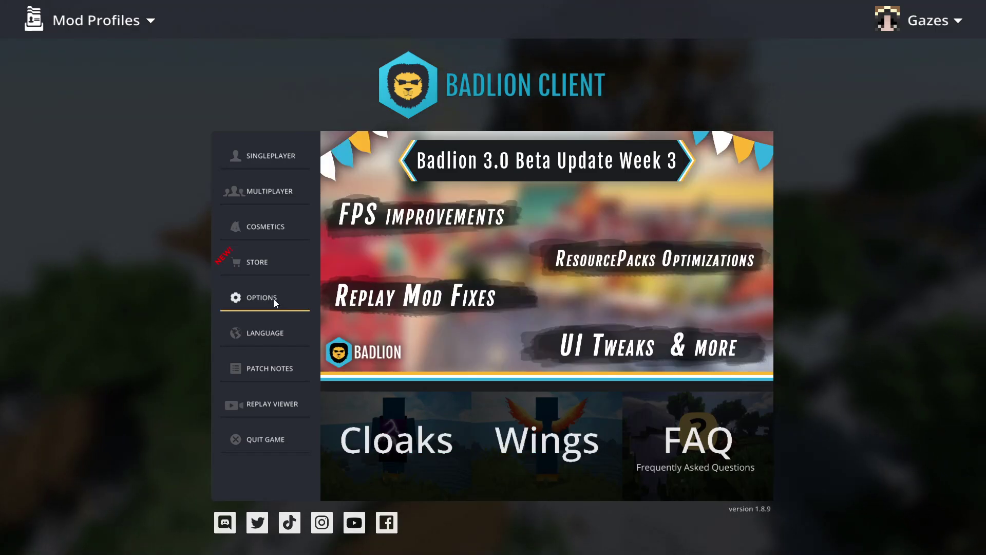
click(273, 299)
click(372, 247)
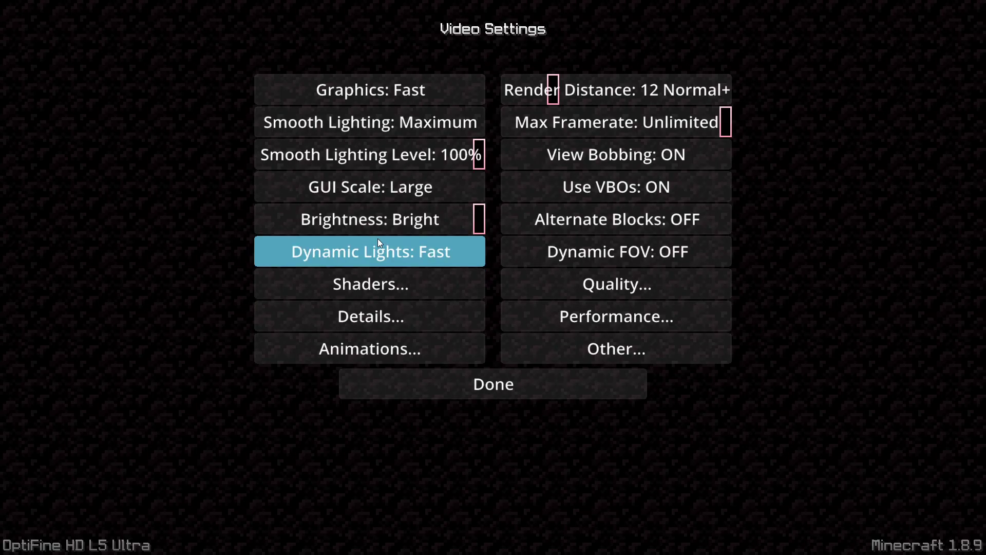
click(385, 285)
click(402, 286)
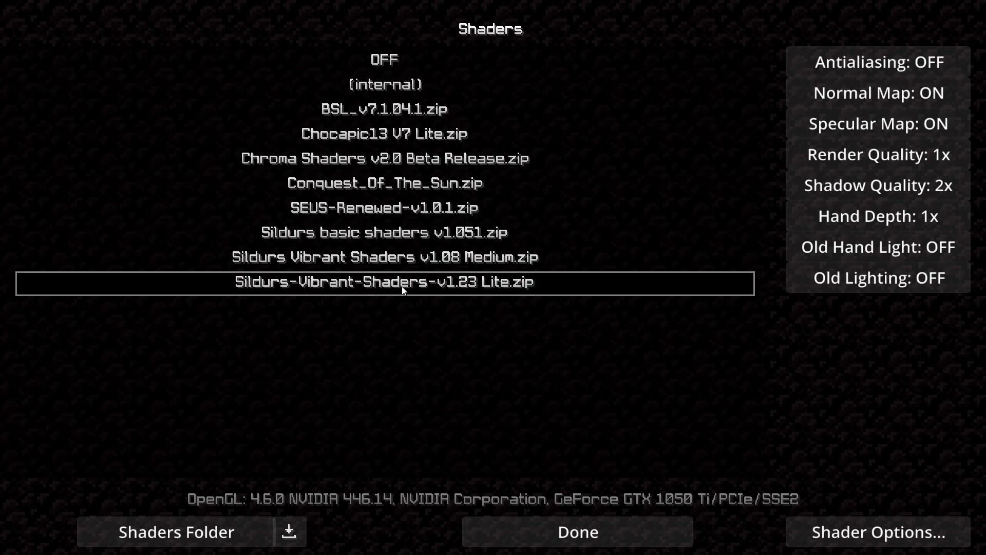
click(595, 537)
click(436, 380)
click(435, 375)
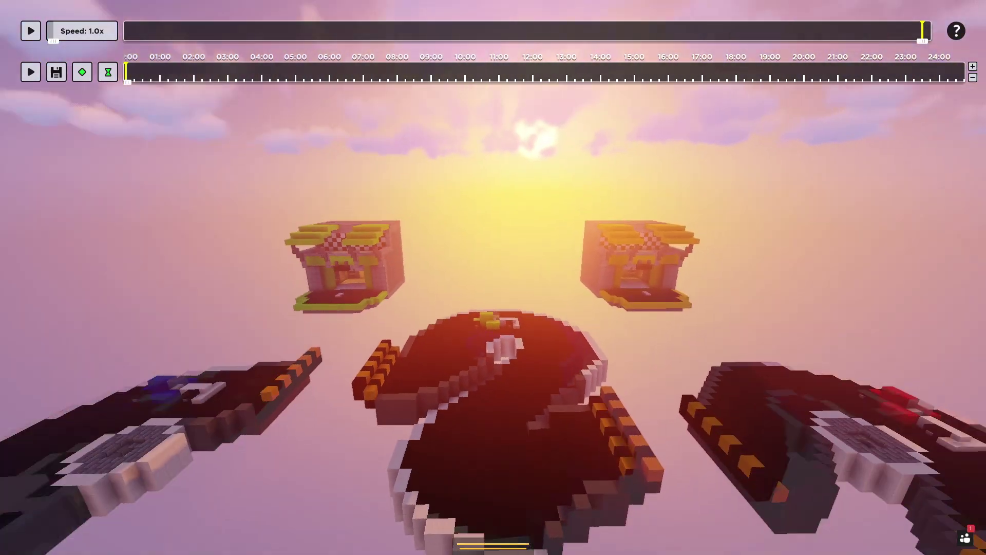
Fly the replay camera toward the race-track islands and lower the FOV to its minimum
key(w)
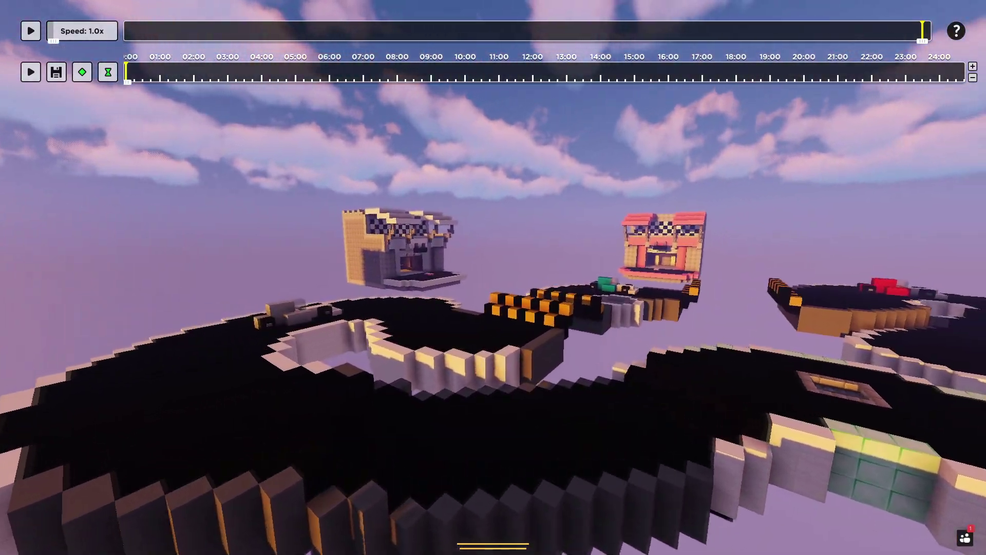
key(Escape)
click(432, 337)
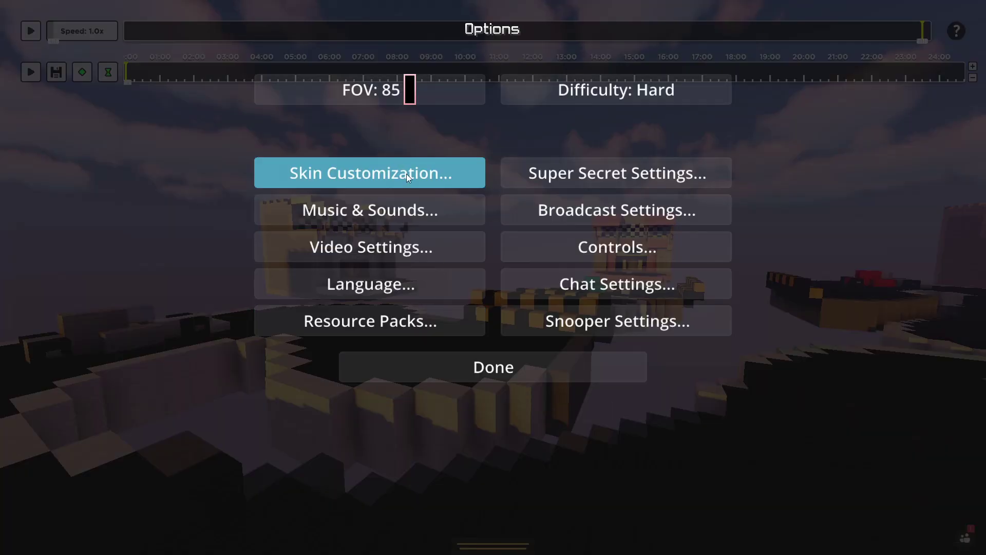
drag(371, 97, 4, 158)
click(398, 381)
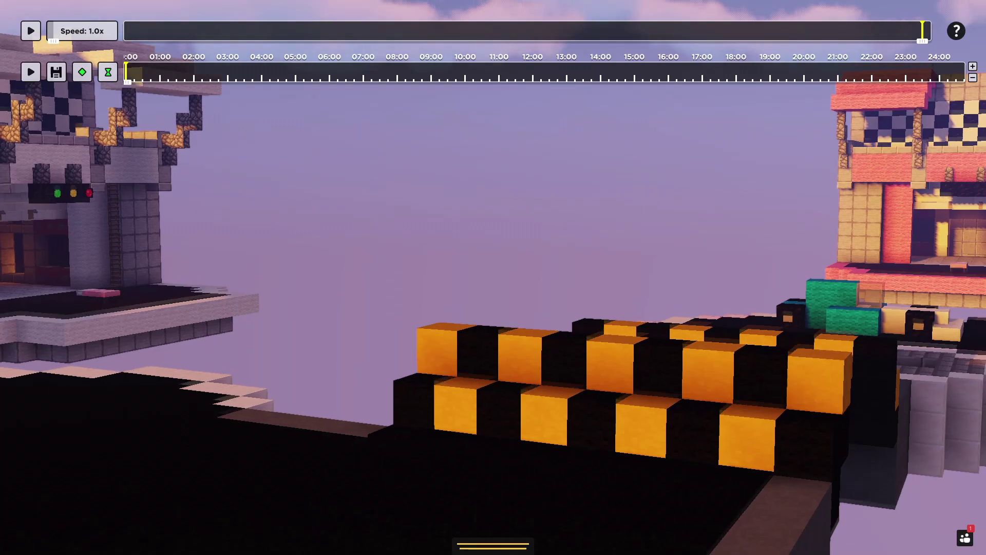
Move the replay camera back to frame the white and pink bases, and hide the on-screen interface
key(s)
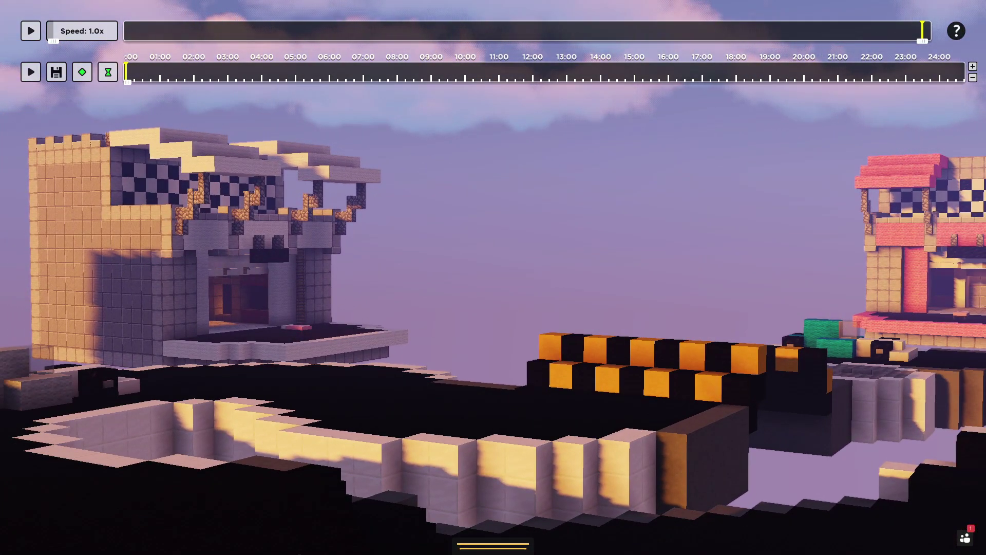
key(F1)
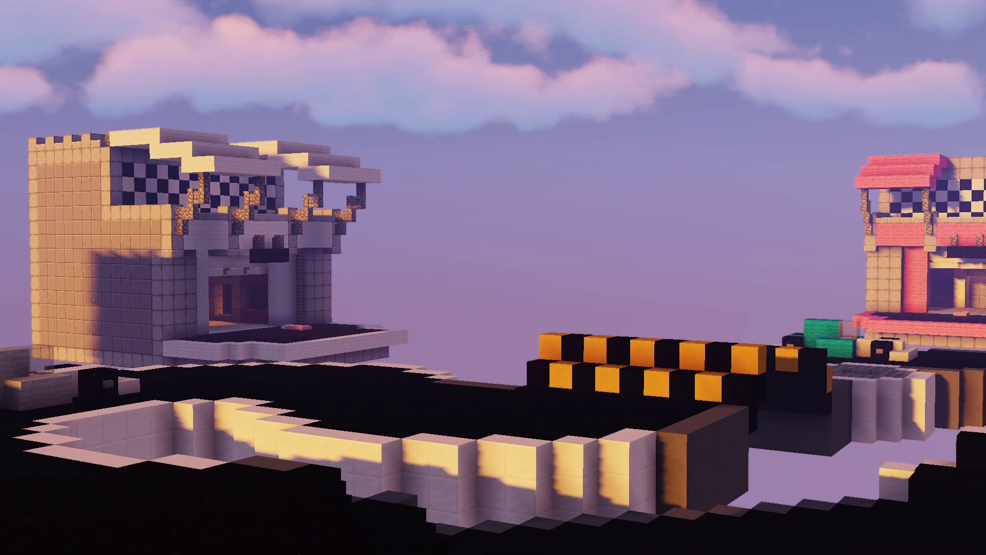
Look through the key bindings in the game's Controls options
key(Escape)
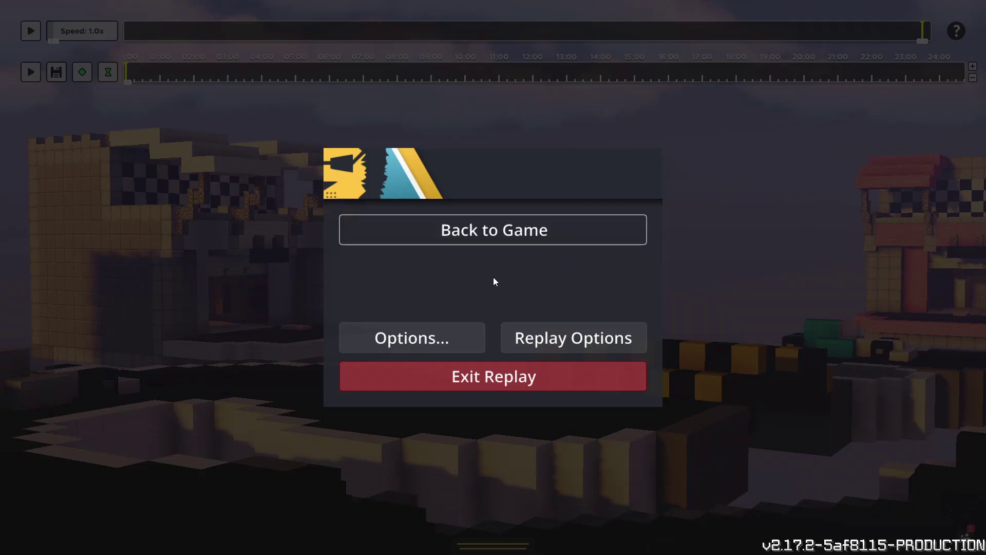
click(451, 331)
click(541, 253)
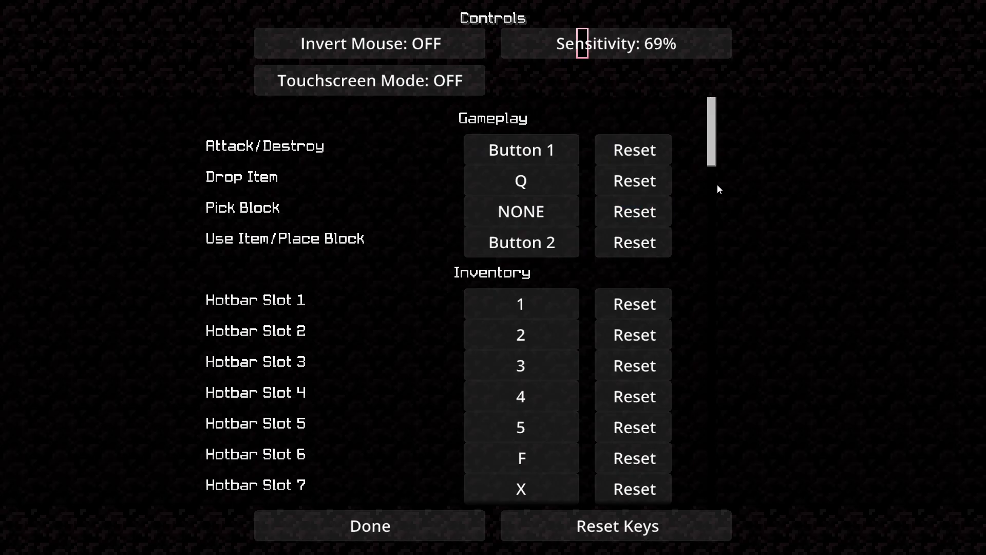
scroll(722, 160, down, 15)
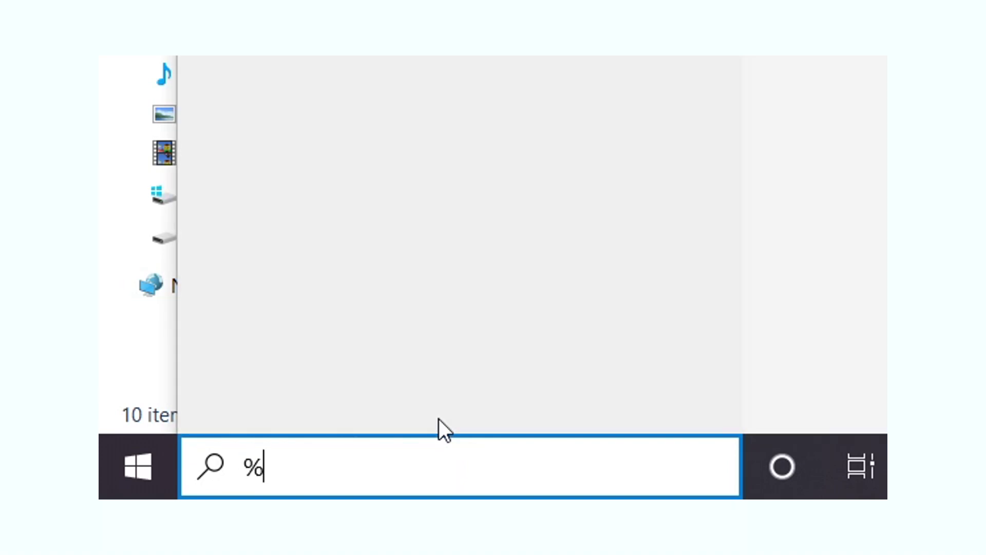
Open the screenshots folder inside the Minecraft directory through %appdata% and go to the end of its files
text(%)
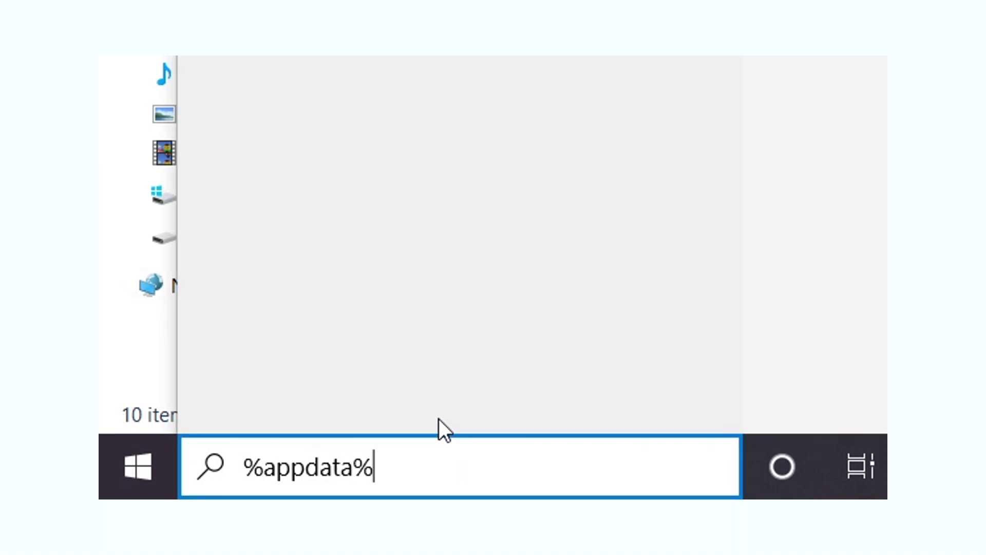
key(Return)
double_click(309, 107)
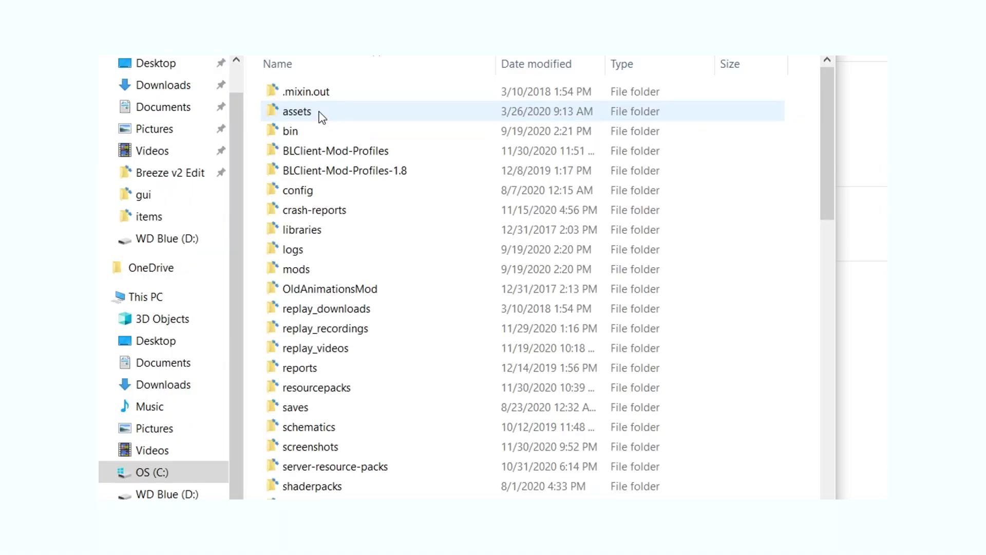
double_click(355, 440)
scroll(411, 447, down, 15)
scroll(416, 446, down, 3)
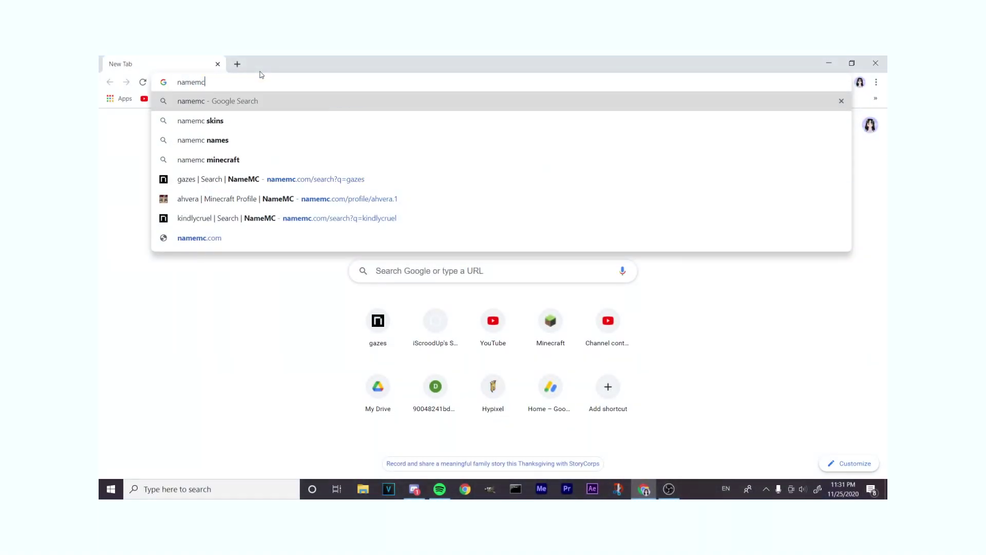
Open the NameMC website in the browser and search it for the player's username
key(Return)
click(267, 213)
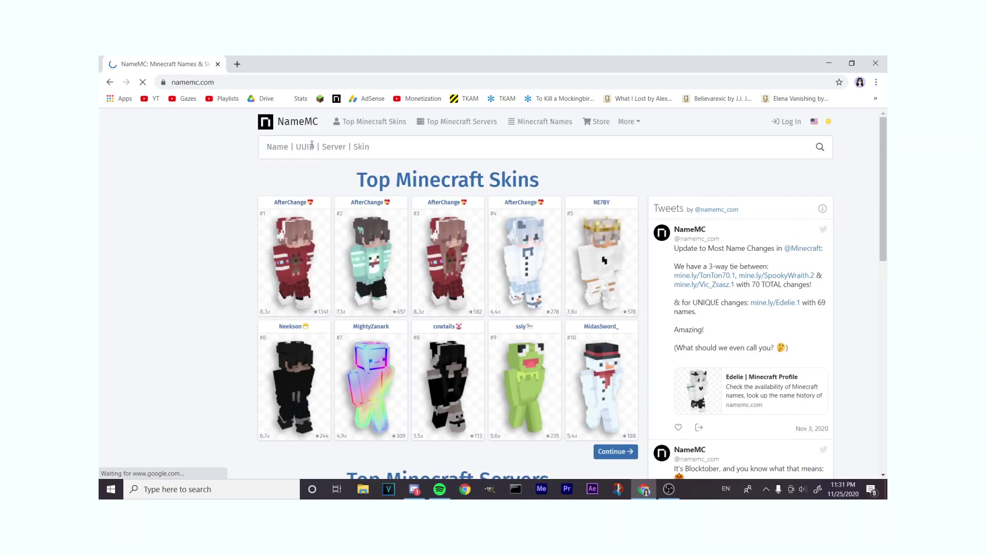
click(312, 144)
text(gazes)
key(Return)
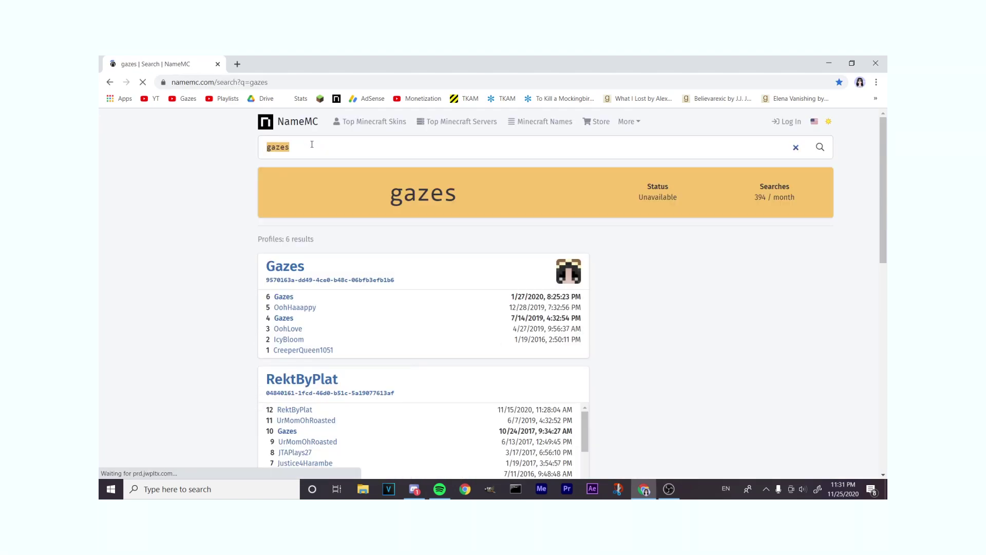
Open the matching player profile and select one of the skins in its Skins list
click(285, 266)
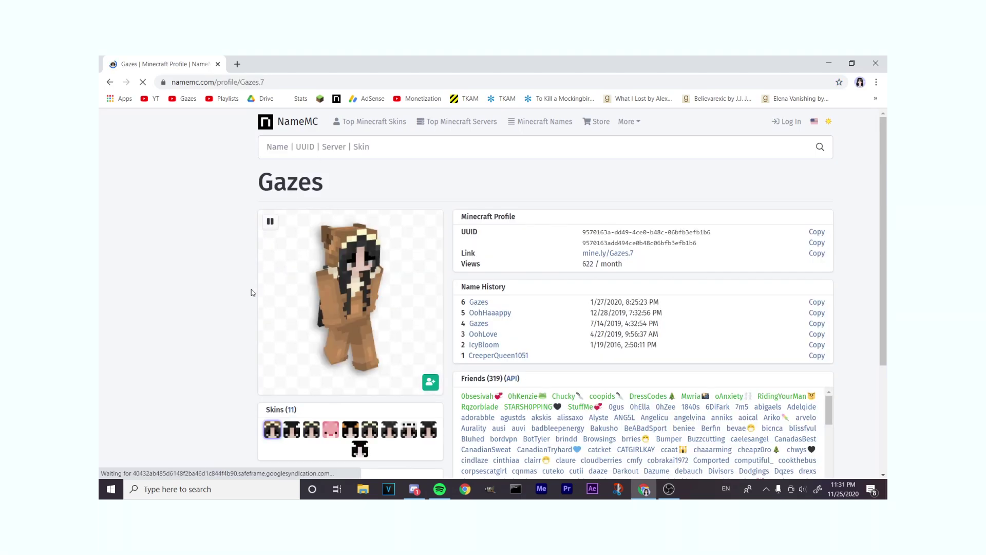
scroll(251, 293, down, 2)
click(387, 331)
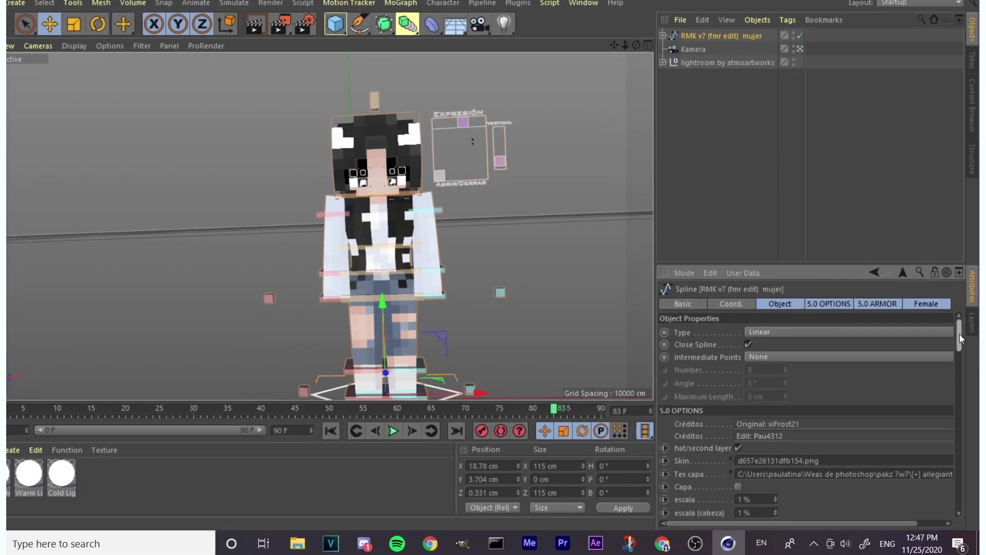
In Cinema 4D, review the RMK v7 rig's second-layer, skin, face, hair and body-part options
drag(967, 341, 967, 356)
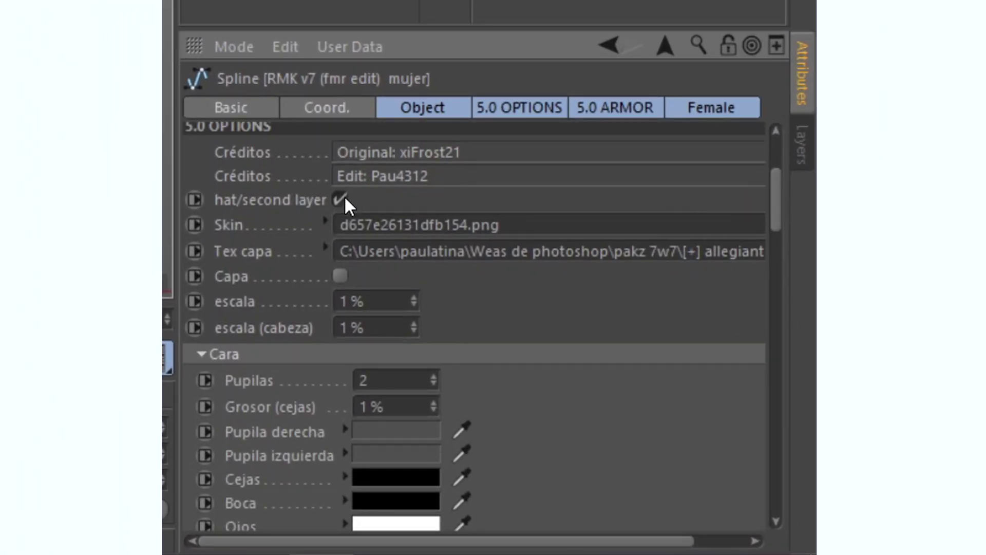
drag(779, 207, 771, 277)
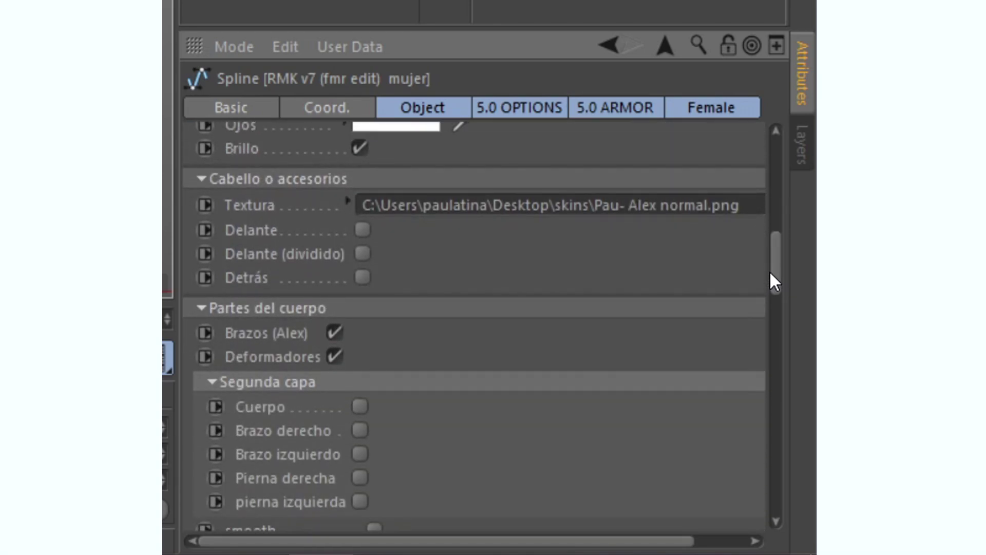
drag(772, 266, 748, 488)
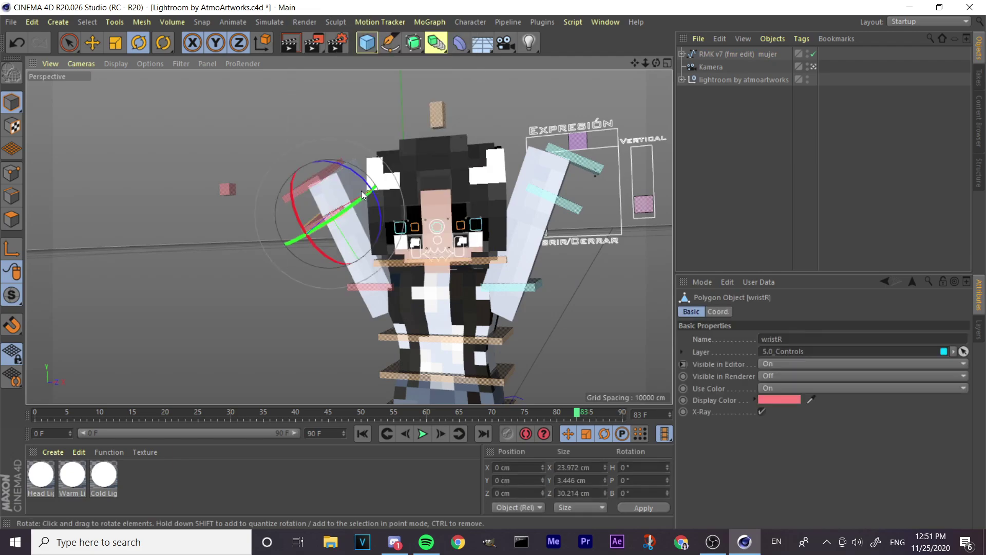
Deselect the wrist control and set the render's output file to hyuehike on the Desktop
click(352, 109)
click(304, 21)
click(365, 201)
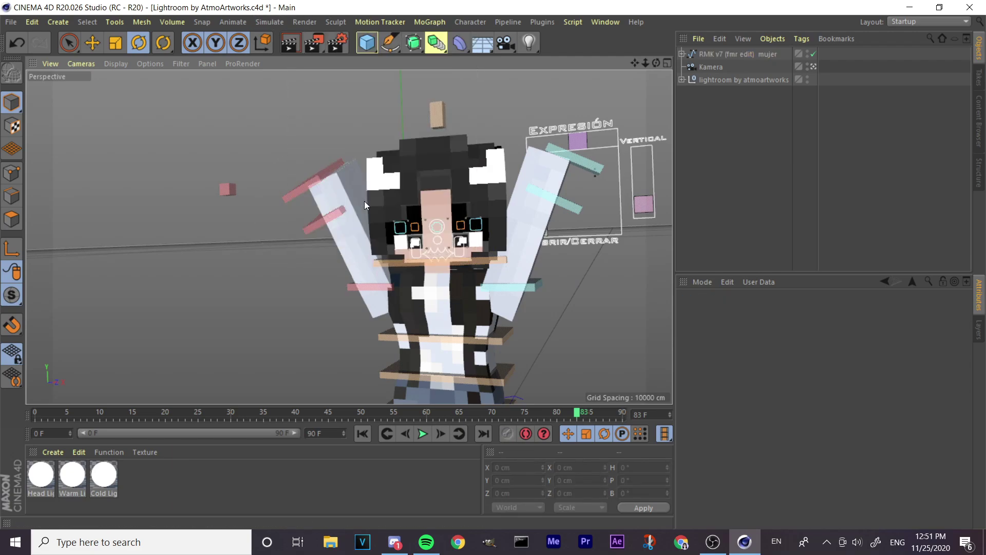
key(ctrl+b)
click(863, 257)
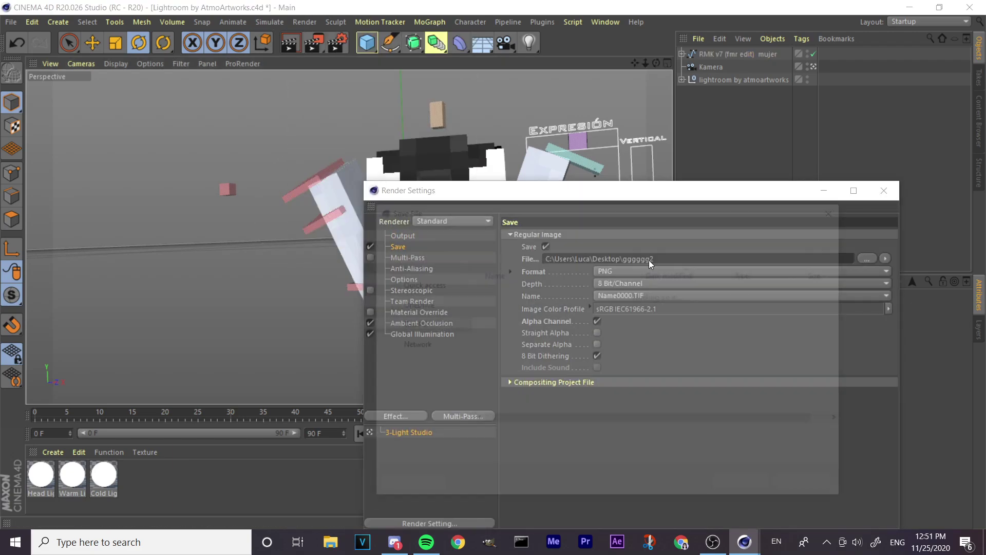
click(423, 310)
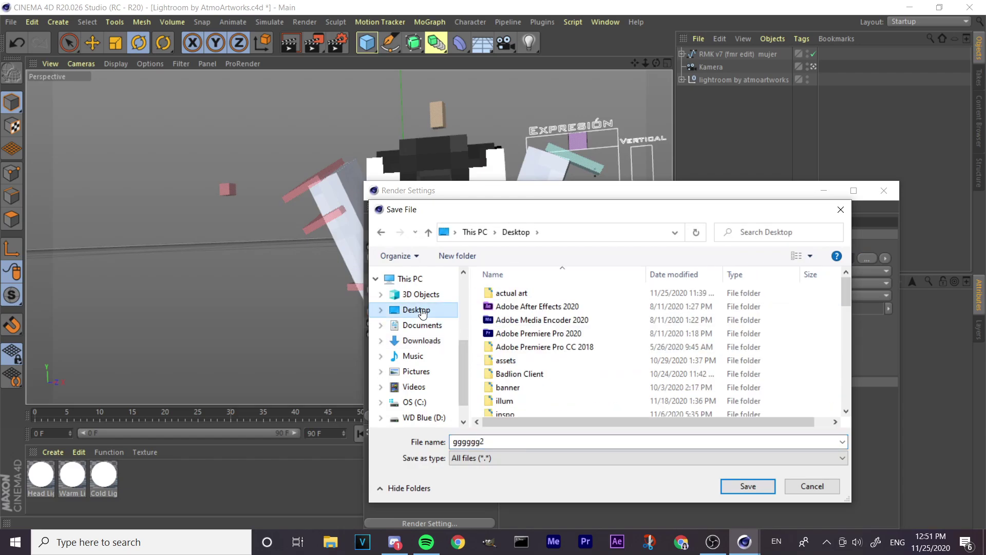
click(594, 440)
text(hyuehike)
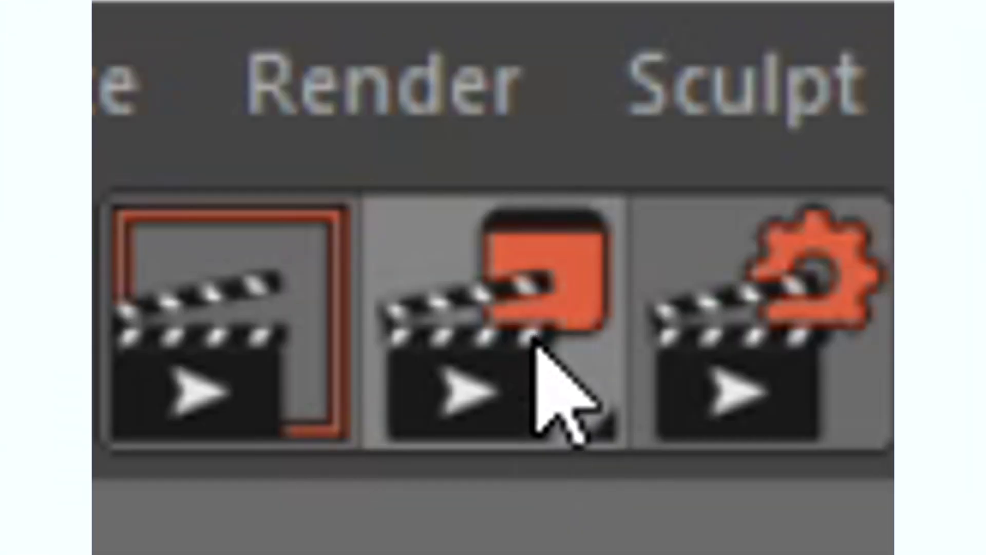
Render the posed character to the Picture Viewer and open the rendered image for cropping in Photos
click(535, 347)
click(324, 65)
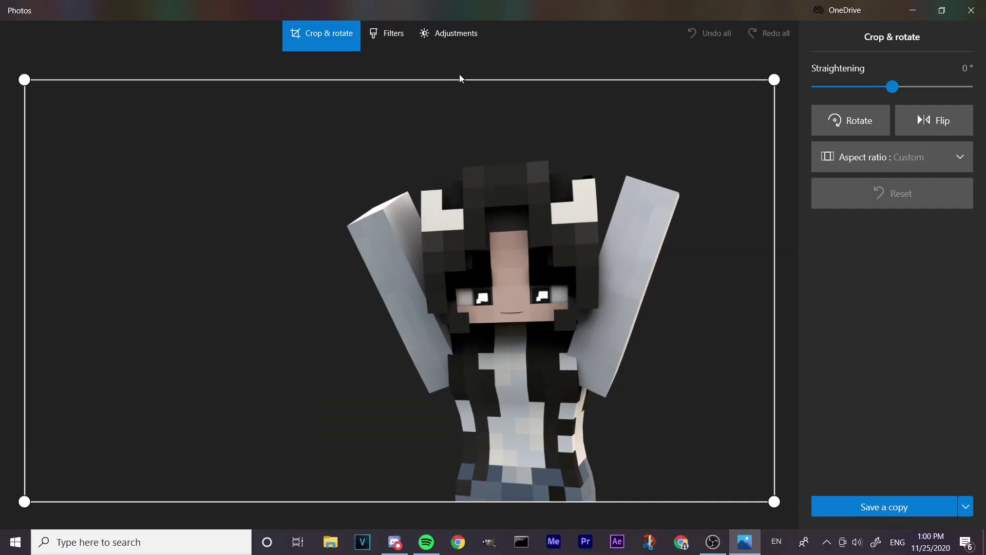
Brighten the render's light and save the copy over hyuirhfke0083.png on the Desktop
click(894, 88)
drag(893, 88, 921, 105)
click(449, 32)
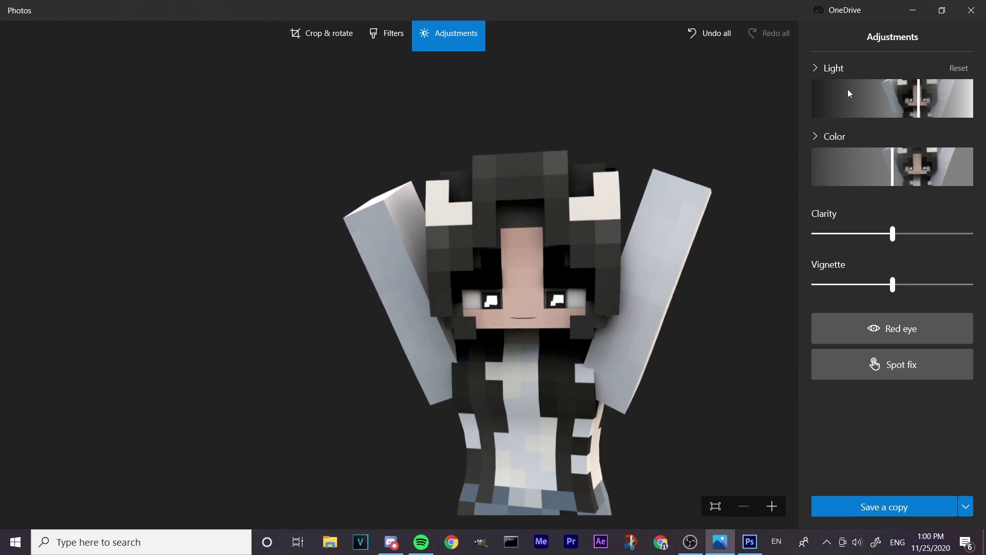
click(875, 502)
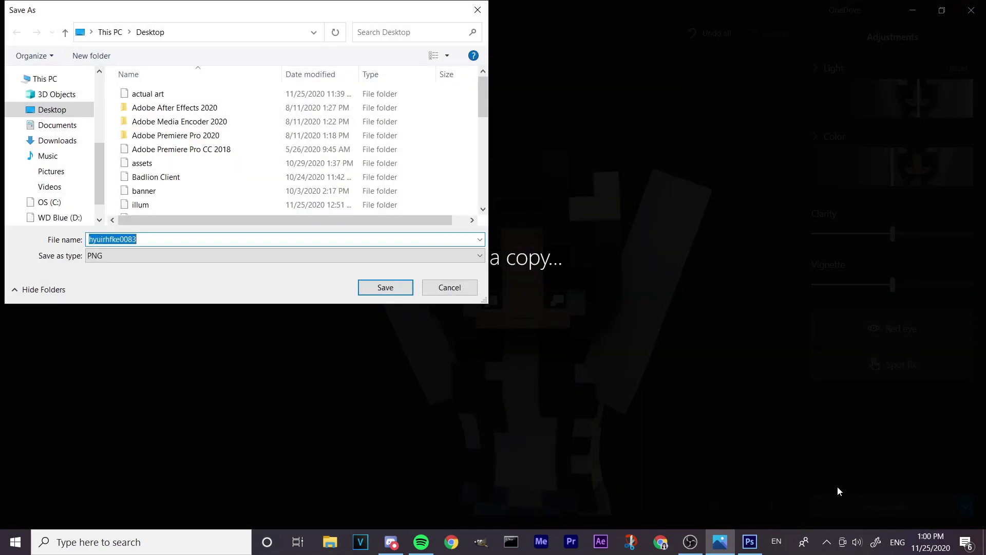
click(385, 287)
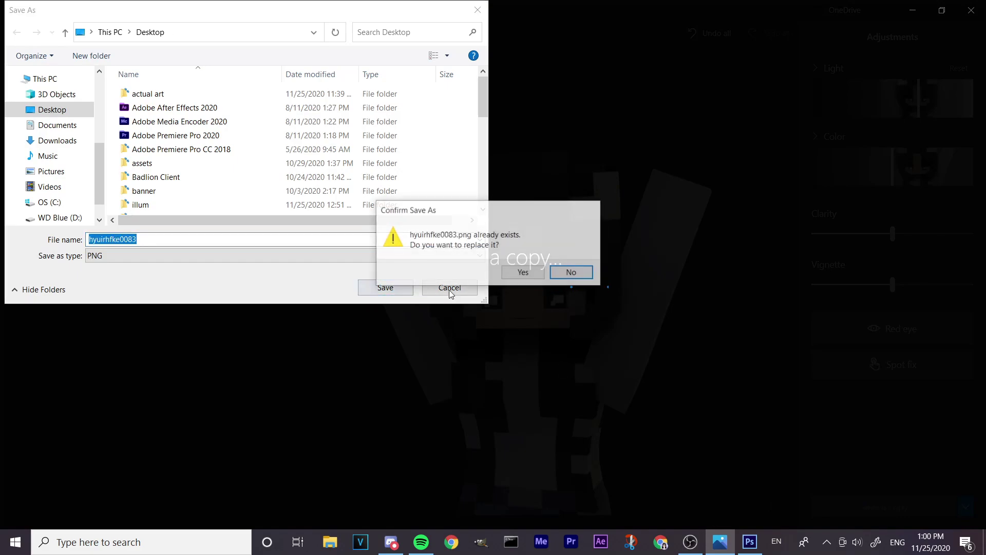
click(504, 273)
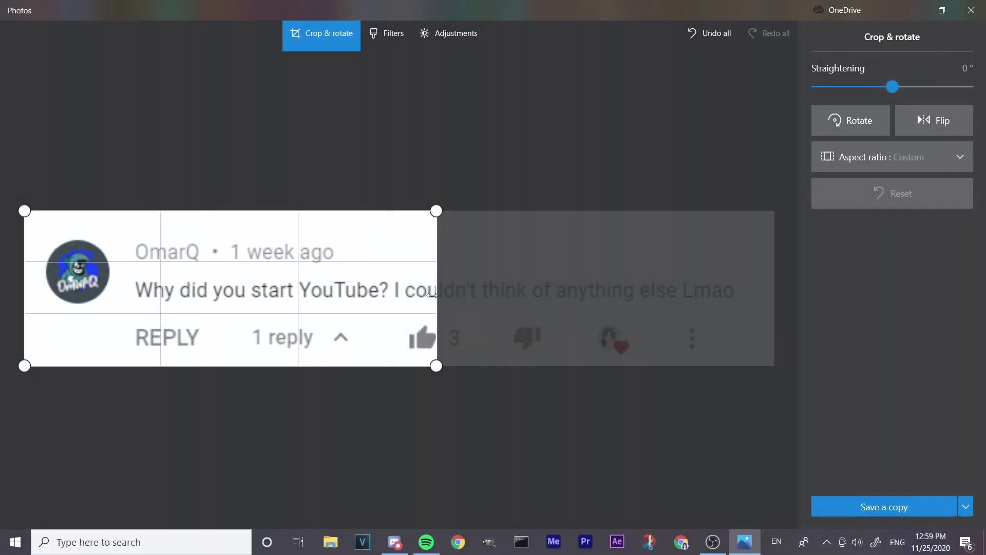
Crop the comment screenshot to the avatar, header line and "Why did you start YouTube?", and save it
drag(432, 295, 392, 296)
drag(400, 440, 400, 351)
drag(477, 184, 477, 209)
drag(30, 282, 53, 292)
drag(318, 394, 319, 383)
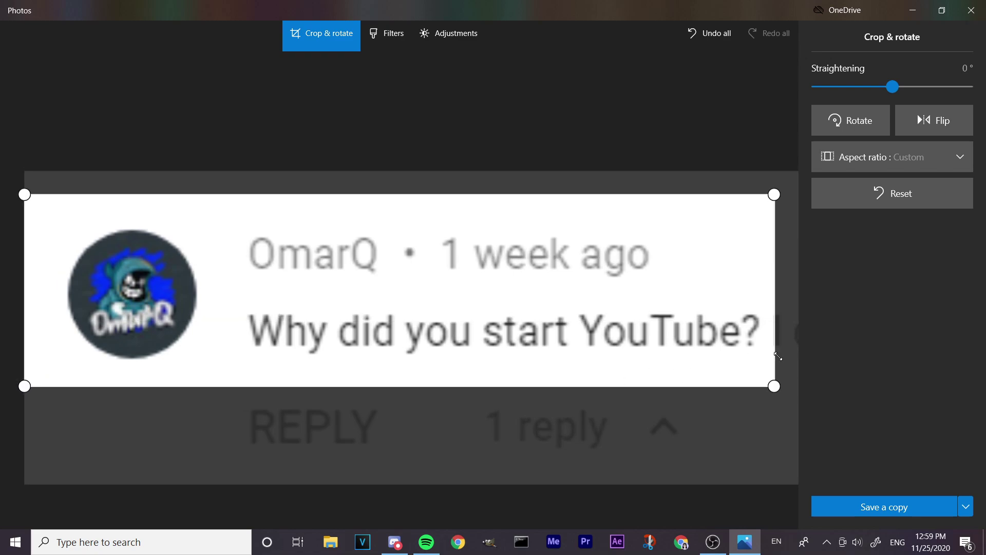
key(ctrl+s)
click(383, 289)
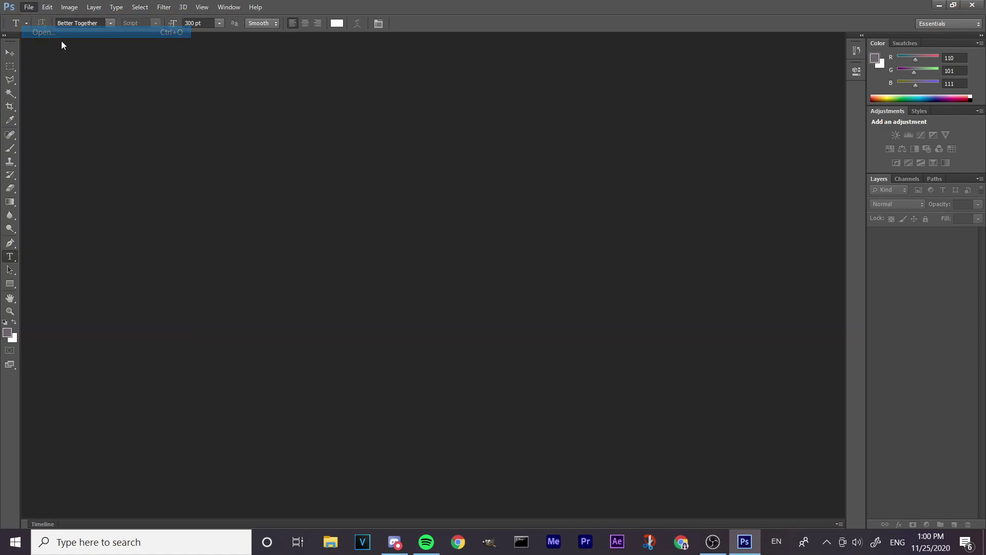
click(668, 304)
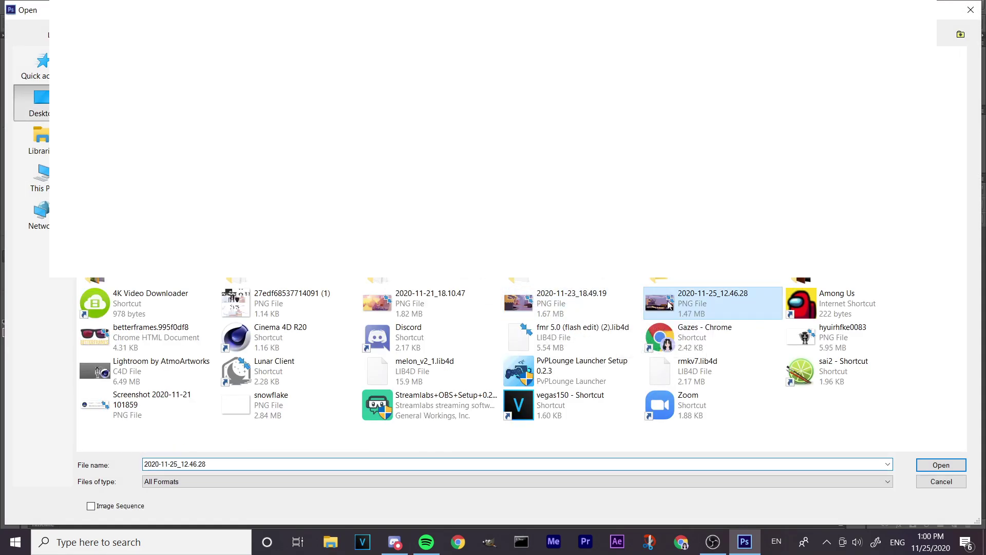
double_click(669, 304)
click(29, 7)
click(41, 32)
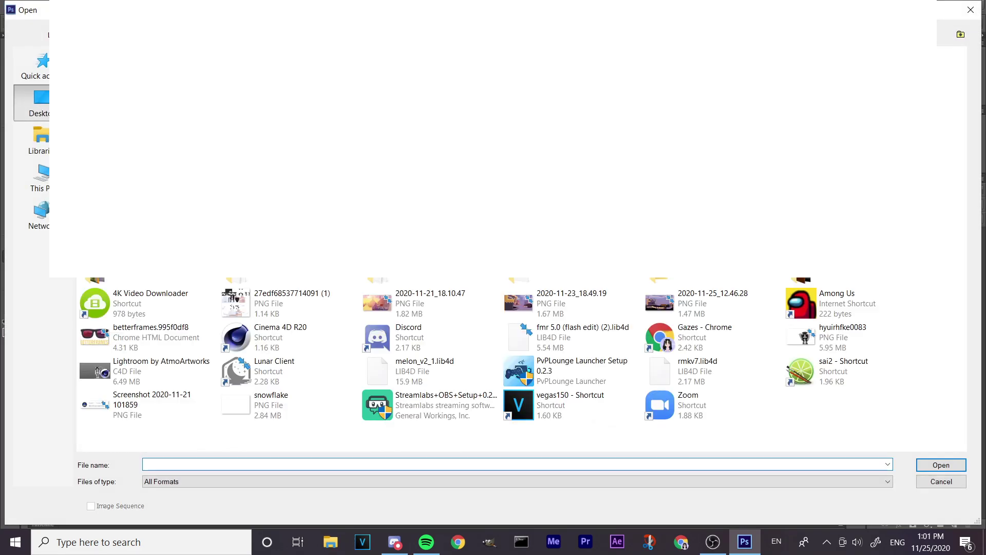
click(805, 336)
double_click(805, 337)
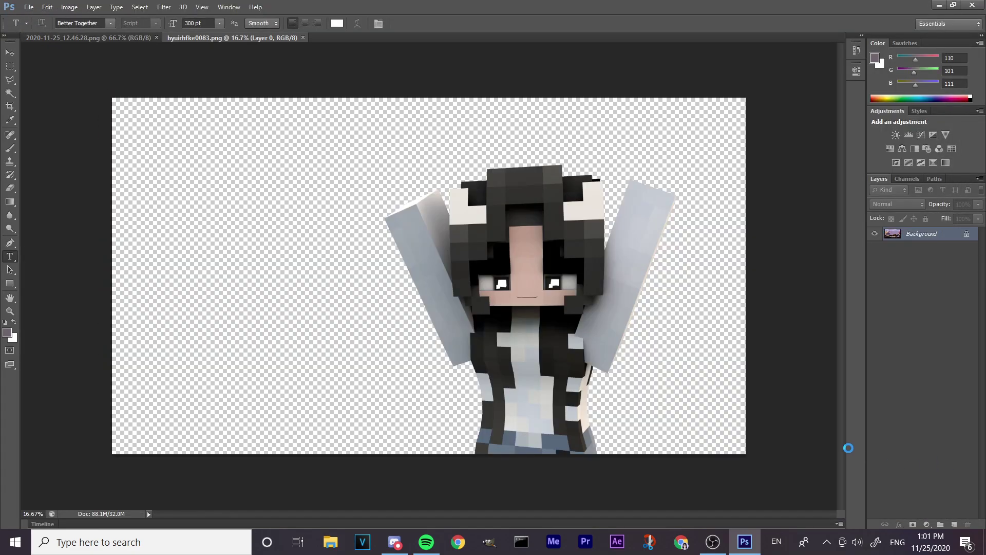
click(28, 7)
click(57, 33)
click(170, 403)
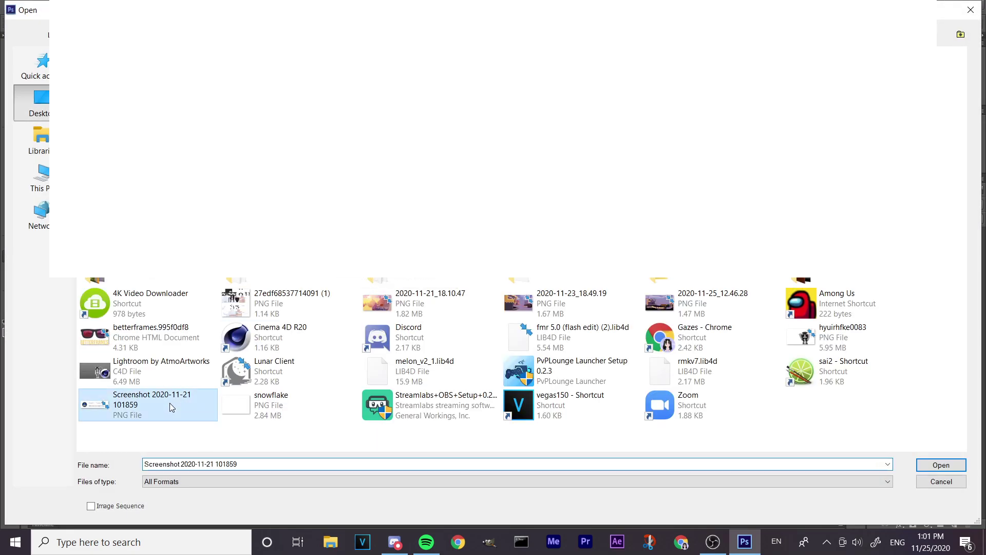
double_click(169, 403)
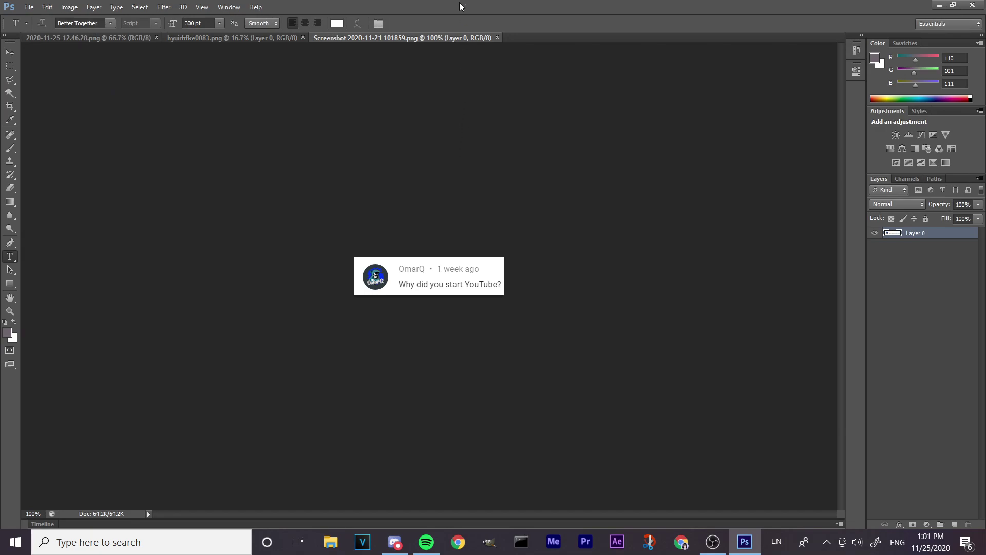
Bring the character render and the comment image into the background document as layers and close their source files
click(200, 37)
key(v)
drag(551, 299, 439, 241)
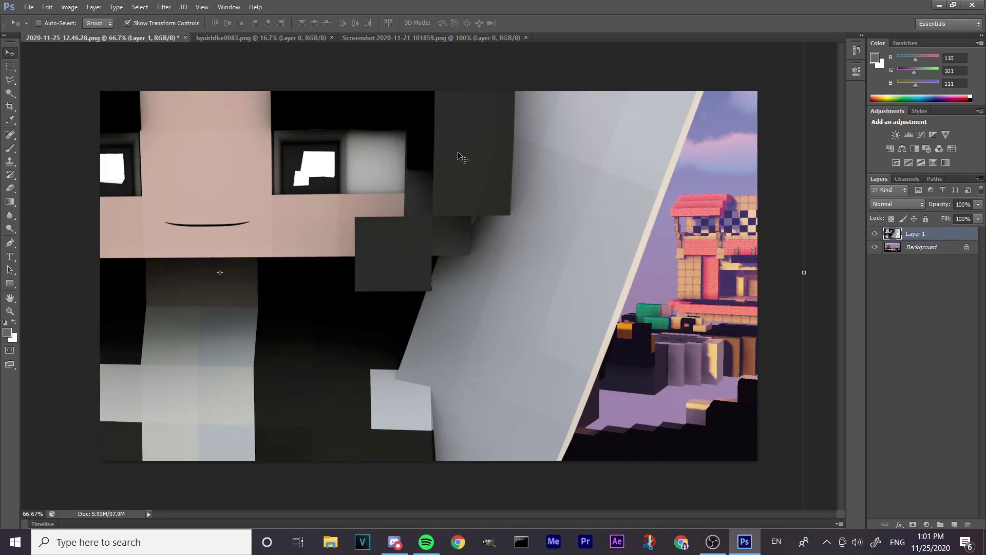
click(434, 37)
drag(426, 278, 380, 229)
click(331, 38)
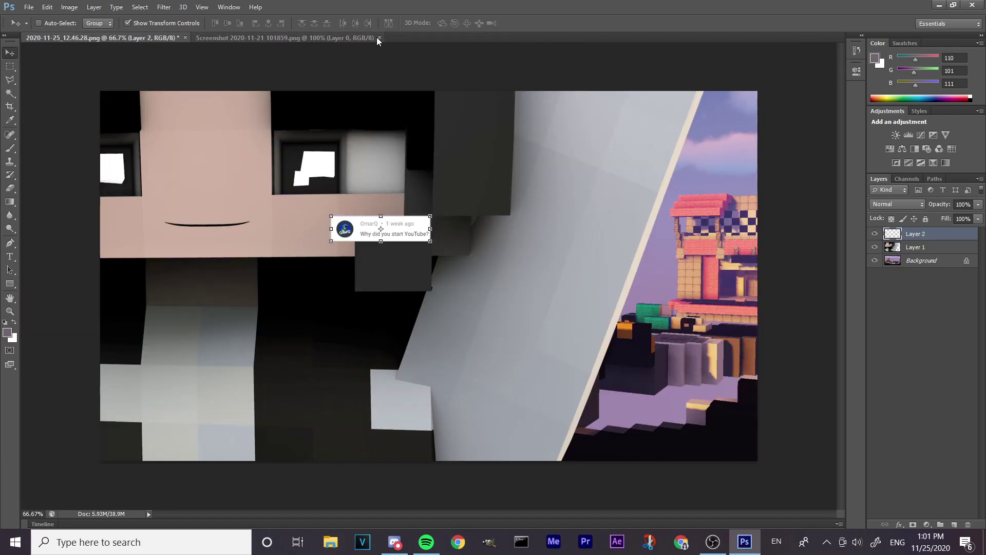
click(378, 37)
Shrink the oversized character layer and move it onto the canvas over the background
click(916, 248)
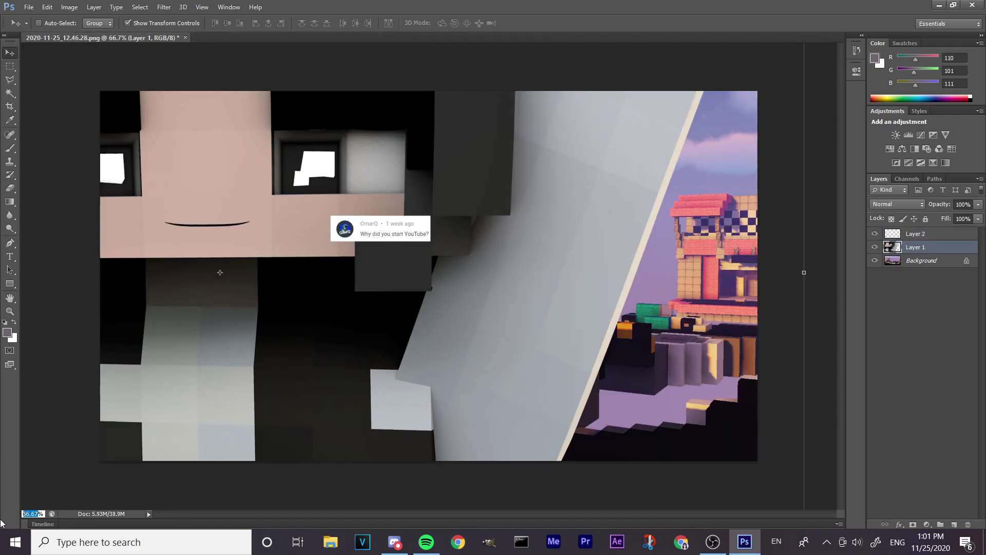
text(30)
key(Return)
click(29, 512)
text(20)
key(Return)
drag(191, 449, 330, 331)
click(10, 53)
click(441, 205)
drag(476, 258, 490, 349)
drag(344, 193, 423, 283)
drag(484, 313, 461, 252)
key(Return)
Scale the character layer to about 43% width and 39% height, standing at the canvas's lower edge right of centre
drag(369, 440, 429, 389)
drag(633, 165, 607, 205)
mouse_move(550, 243)
mouse_down()
mouse_move(542, 261)
mouse_move(549, 247)
mouse_up()
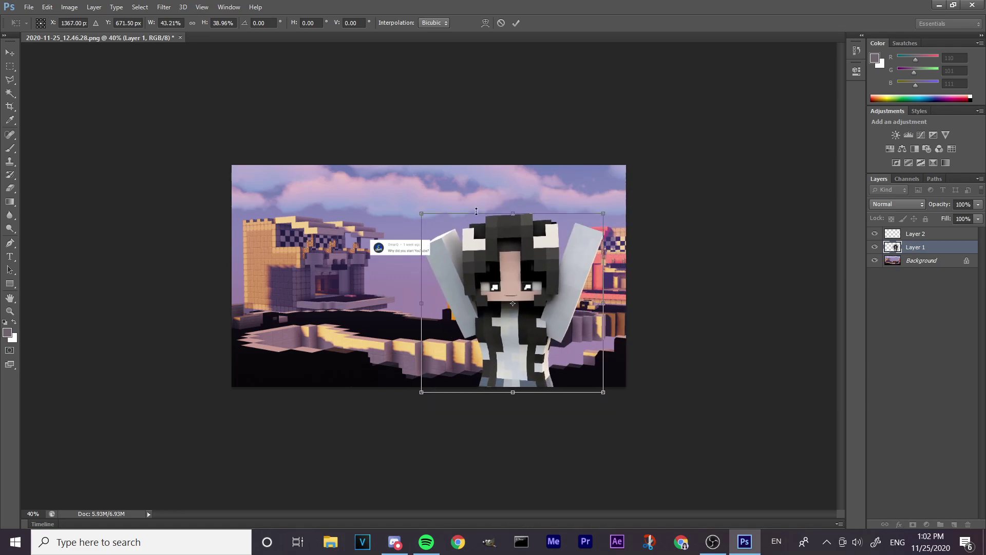
key(Return)
Move the comment layer above the character's head and enlarge it to about 278%
click(931, 233)
drag(421, 252, 492, 201)
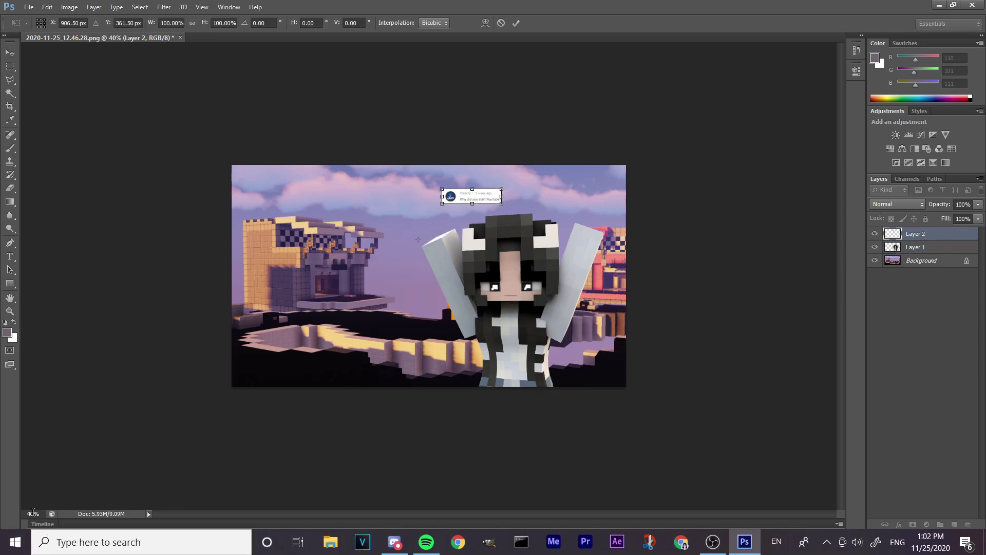
click(33, 512)
text(80)
key(Return)
drag(575, 131, 788, 186)
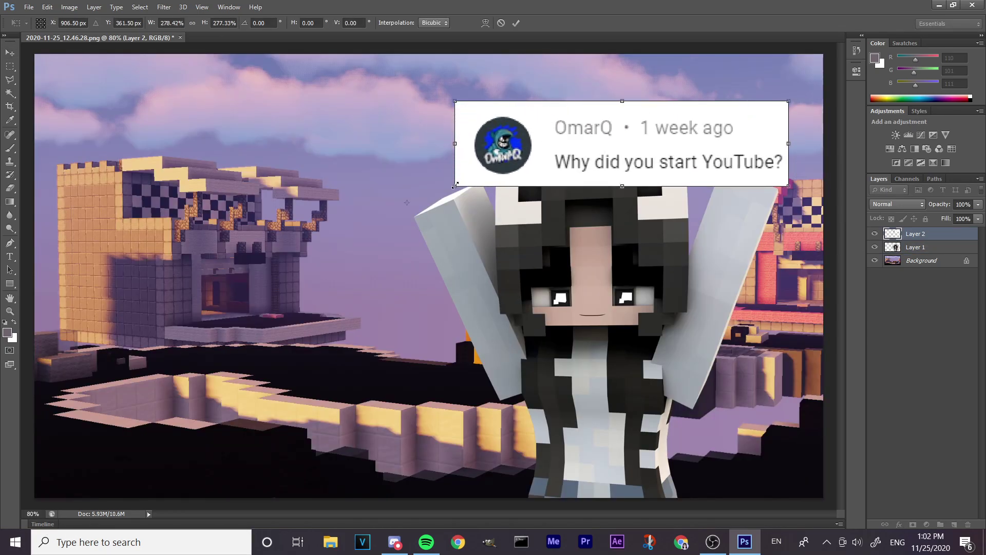
Enlarge the comment banner to about 347% width and 362% height and rotate it about -2.8° between the raised arms
drag(455, 186, 387, 205)
drag(510, 210, 501, 213)
drag(393, 212, 379, 220)
mouse_move(530, 177)
mouse_down()
mouse_move(547, 167)
mouse_move(540, 169)
mouse_up()
drag(804, 134, 803, 133)
right_click(416, 159)
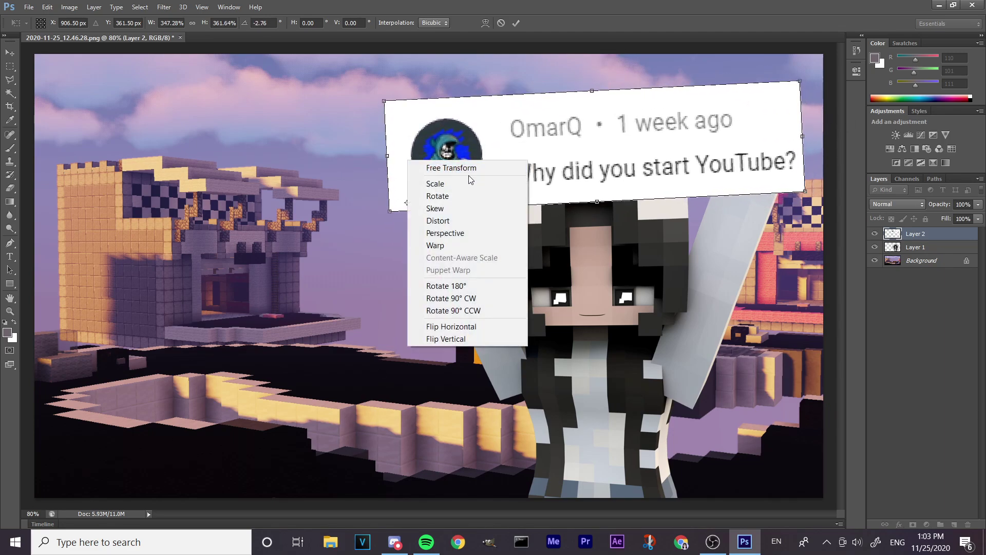
click(686, 269)
Apply a Gaussian Blur with a radius of about 3.7 pixels to the Background layer
click(31, 512)
text(60)
key(Return)
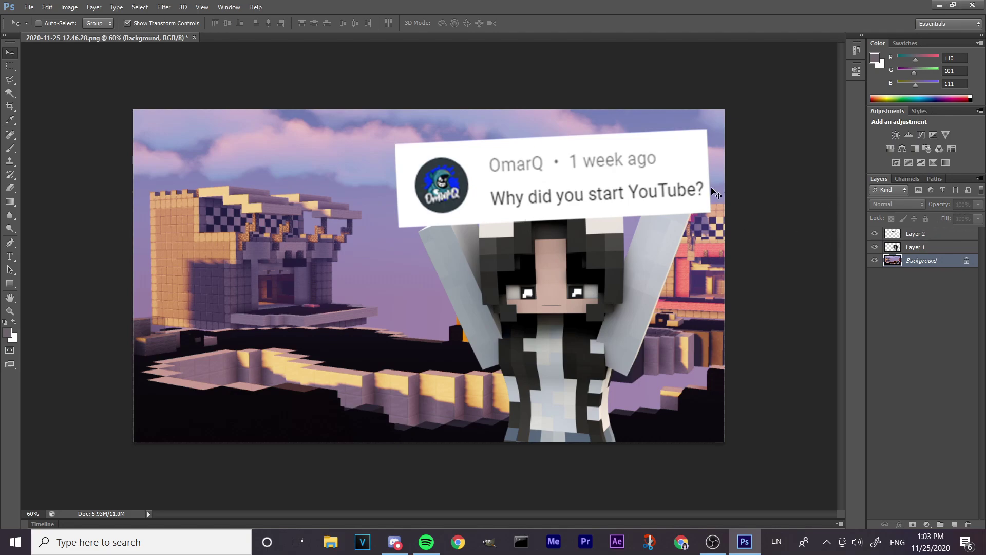
click(164, 7)
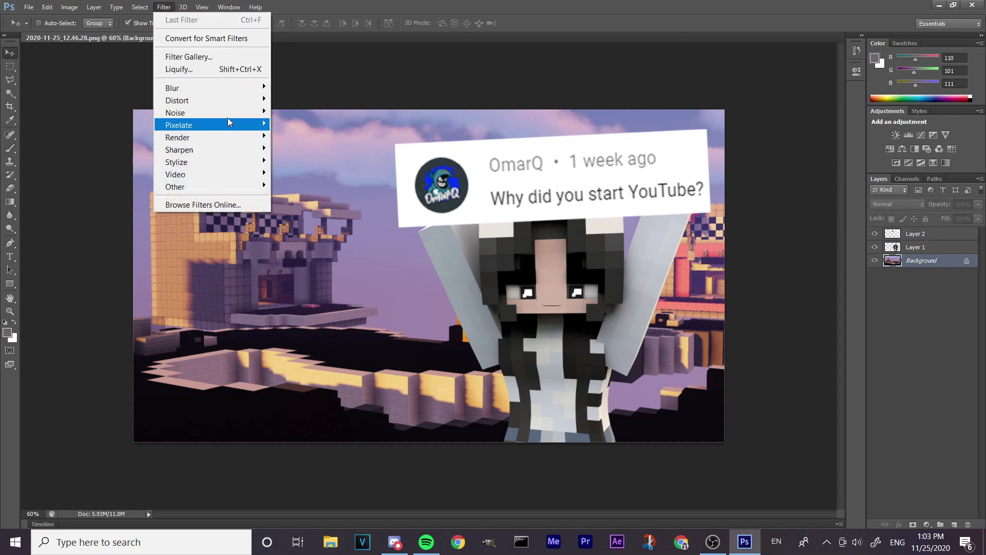
mouse_move(231, 95)
click(308, 167)
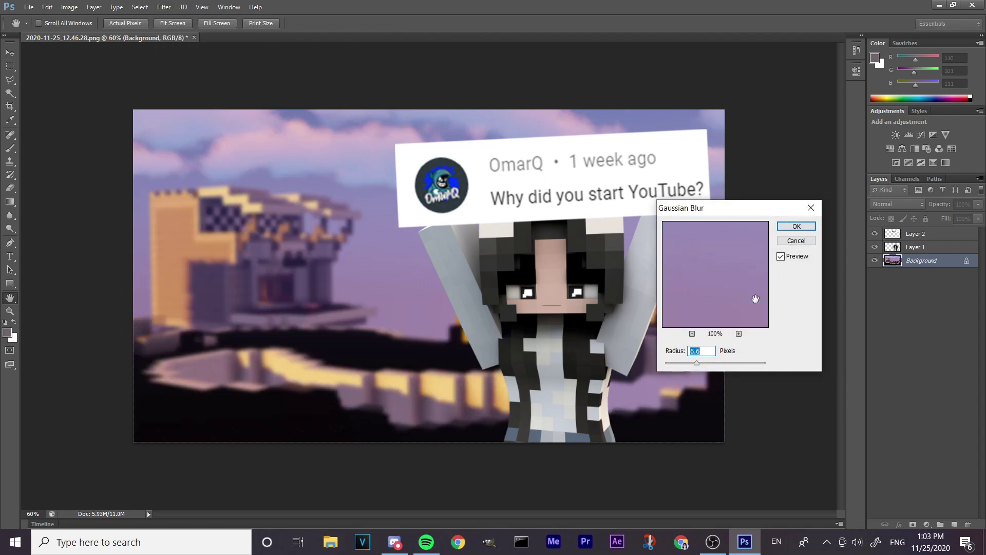
drag(688, 360, 690, 361)
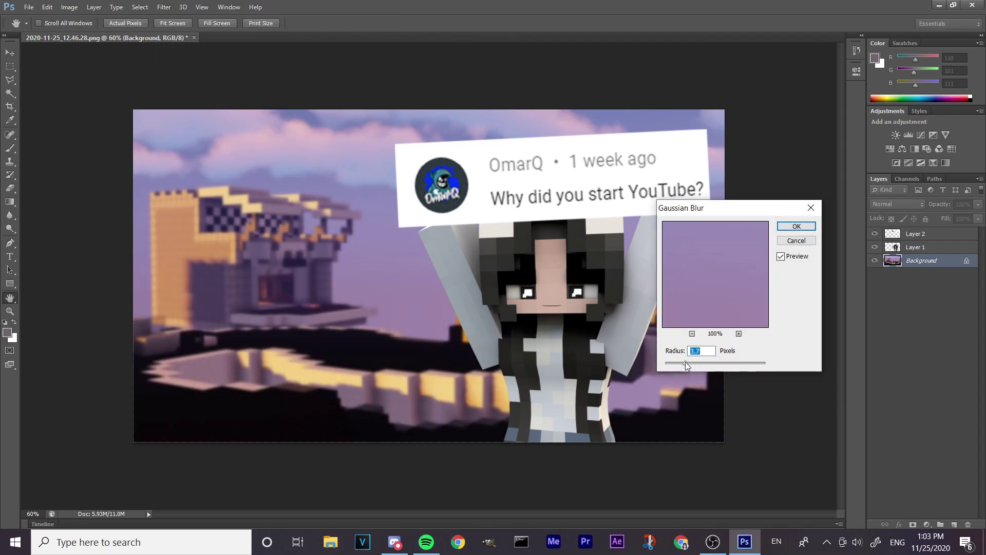
click(797, 226)
Convert the Background layer to black and white with the Default preset
click(70, 7)
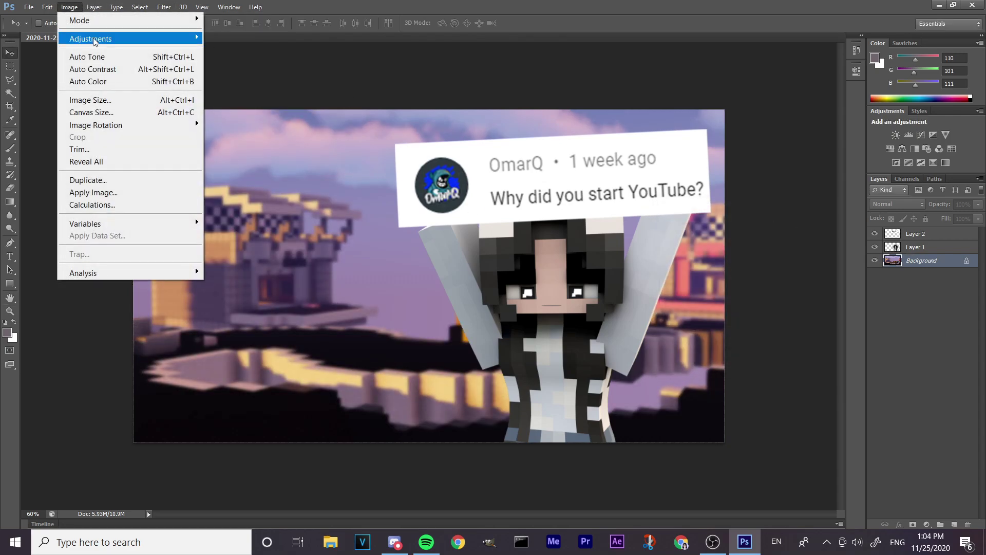
mouse_move(107, 39)
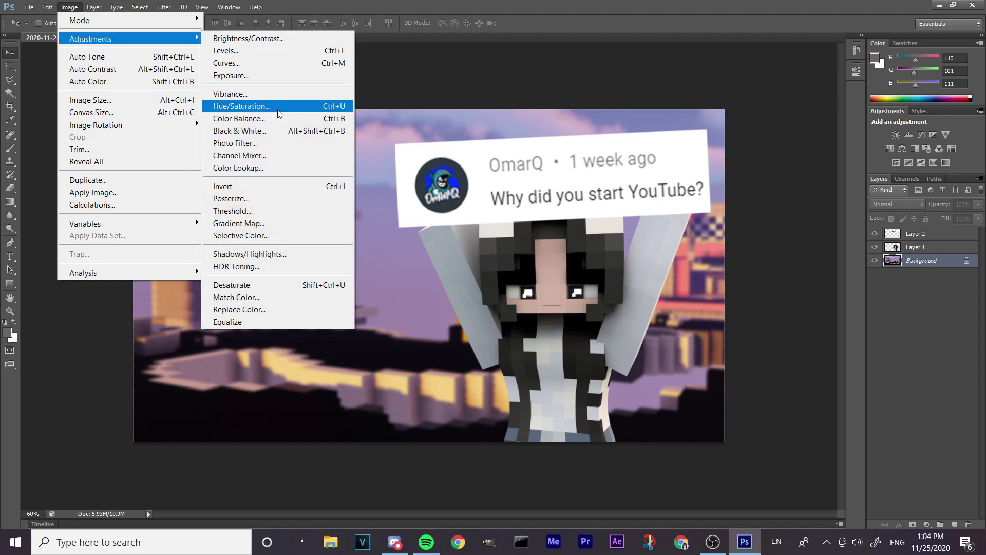
click(277, 131)
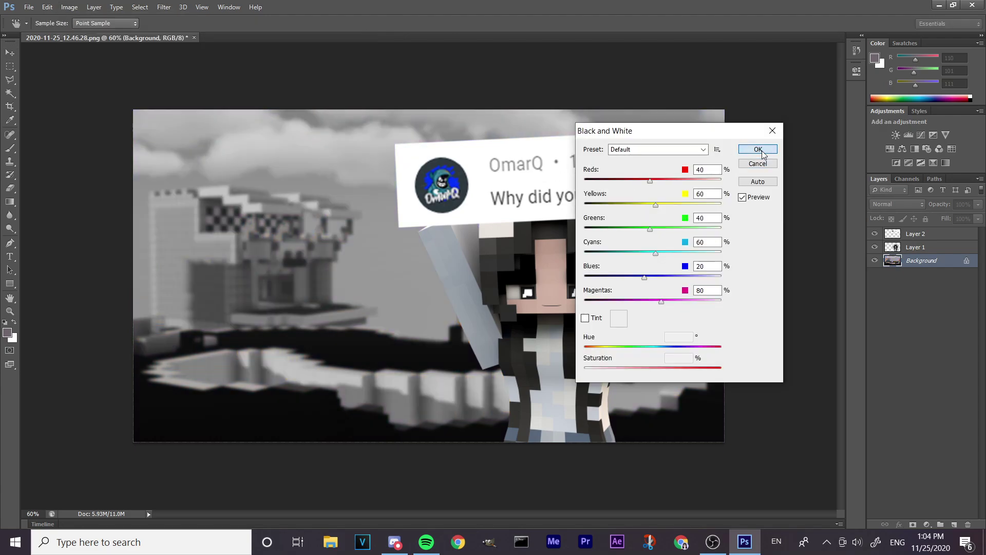
click(762, 153)
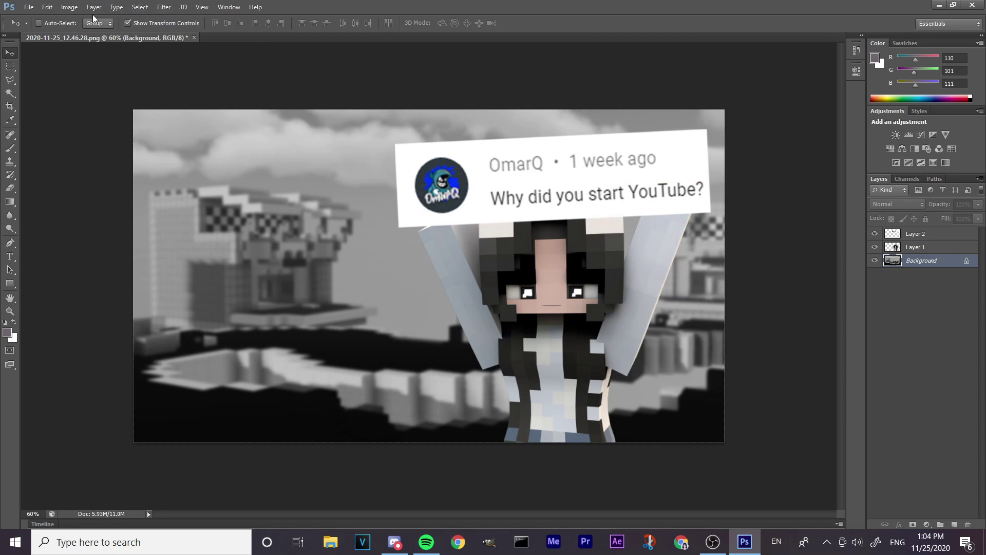
Colorize the Background with Hue/Saturation, using hue 196, saturation 15 and lightness +52
click(69, 7)
mouse_move(105, 39)
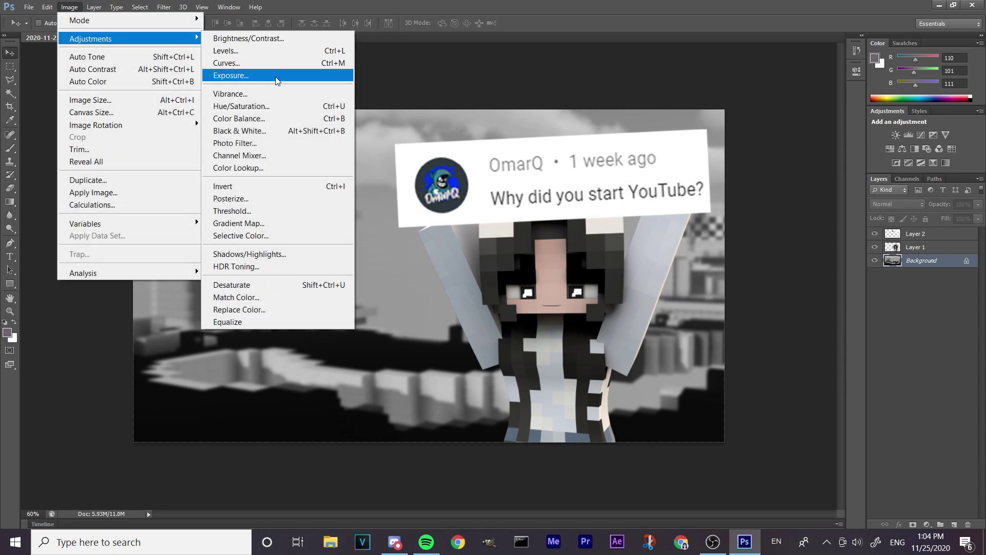
click(241, 106)
click(810, 435)
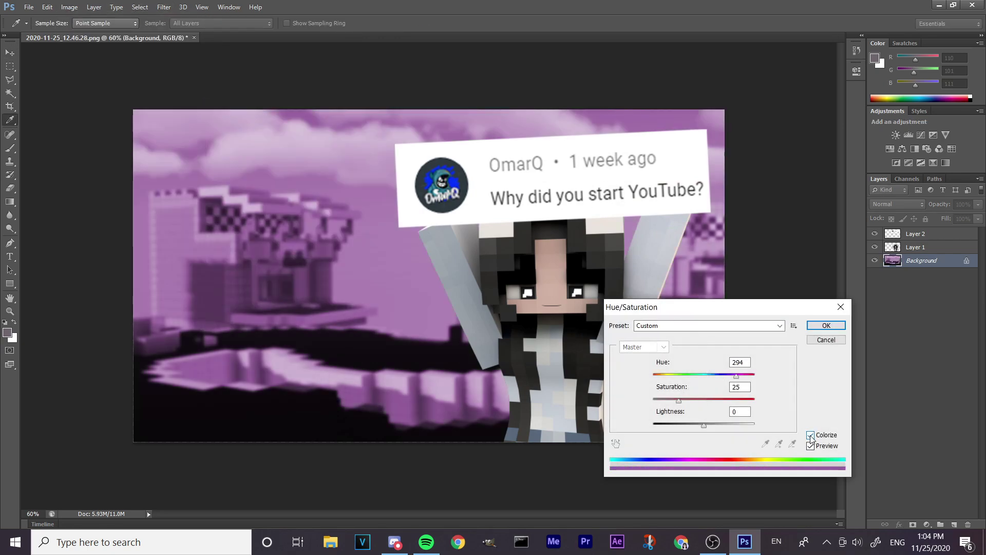
drag(695, 381, 668, 400)
drag(703, 425, 731, 421)
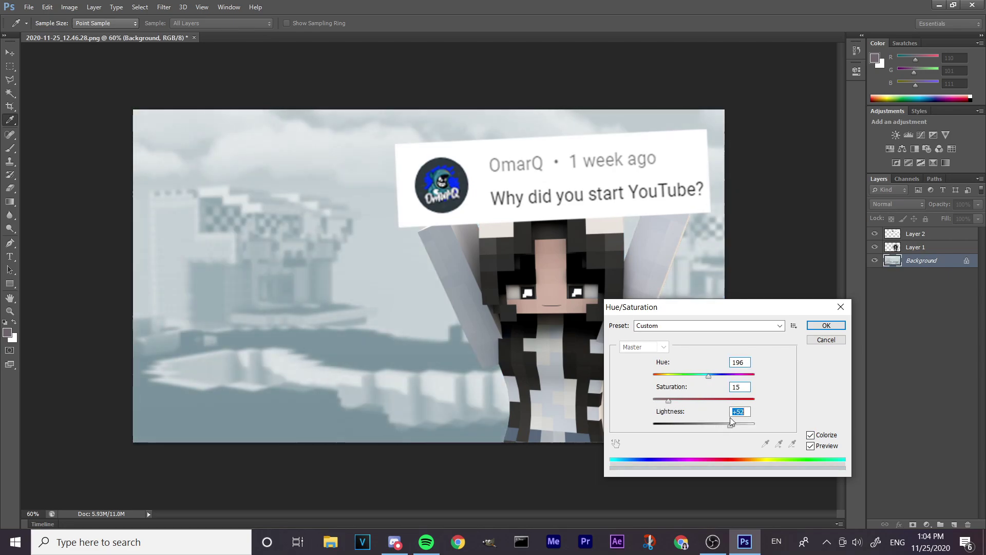
Refine the Background's colorize hue and saturation to a pale periwinkle blue-grey and apply the adjustment
drag(680, 398, 712, 378)
click(729, 425)
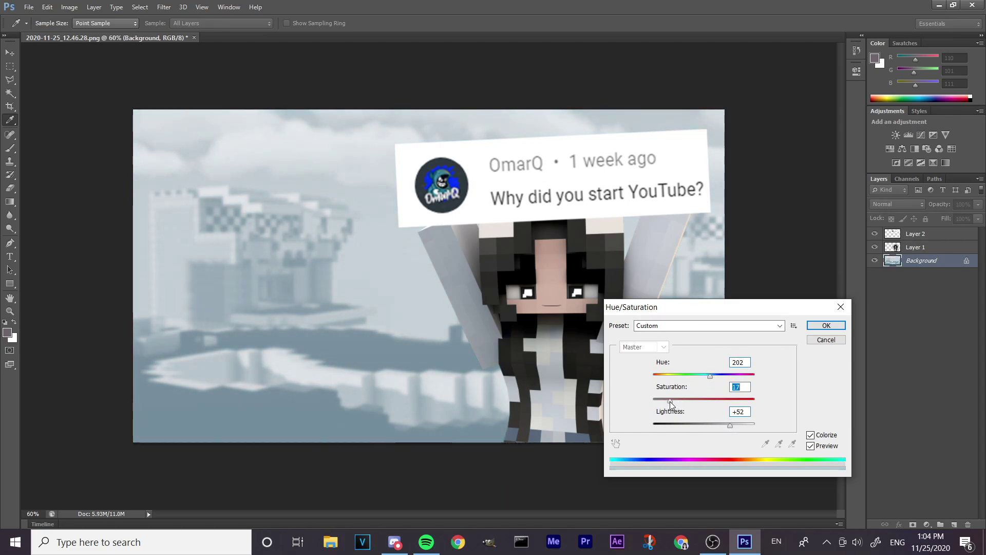
drag(669, 401, 669, 402)
drag(689, 307, 112, 195)
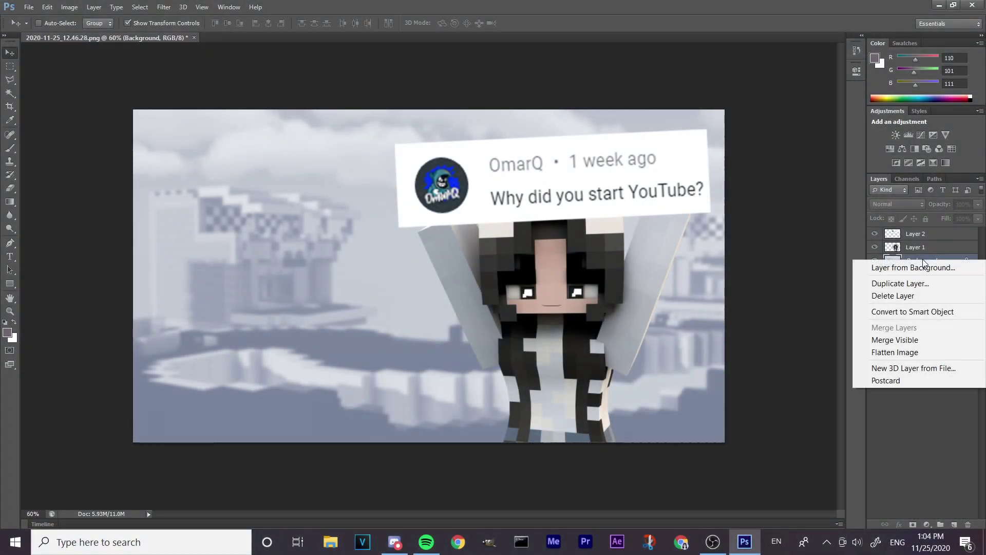
click(822, 341)
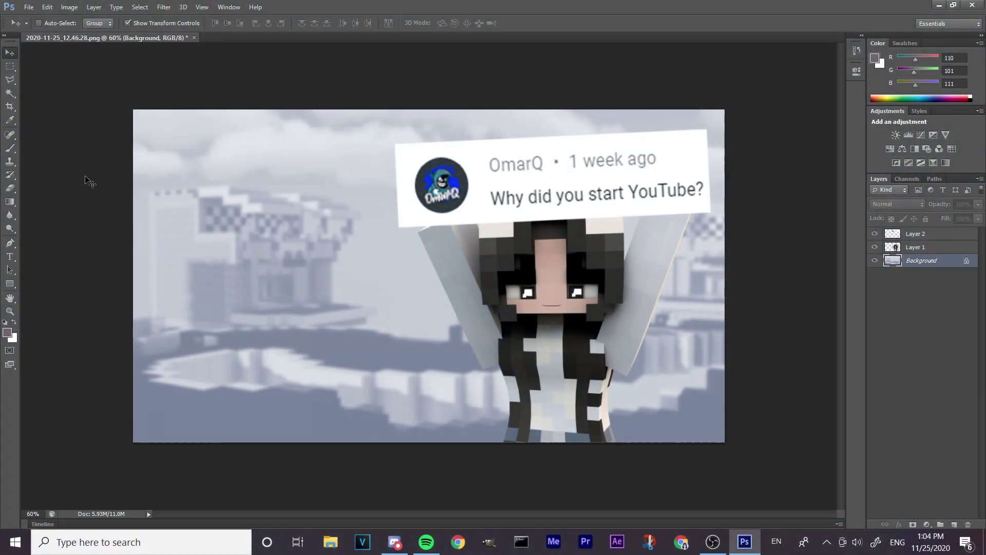
Draw a rectangular marquee selection inset slightly from all edges of the canvas
click(10, 70)
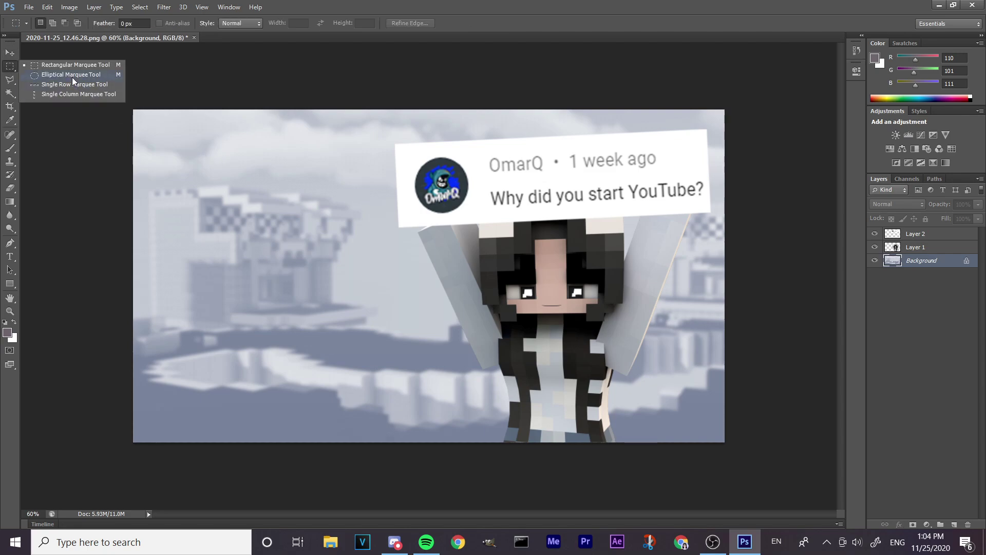
click(85, 77)
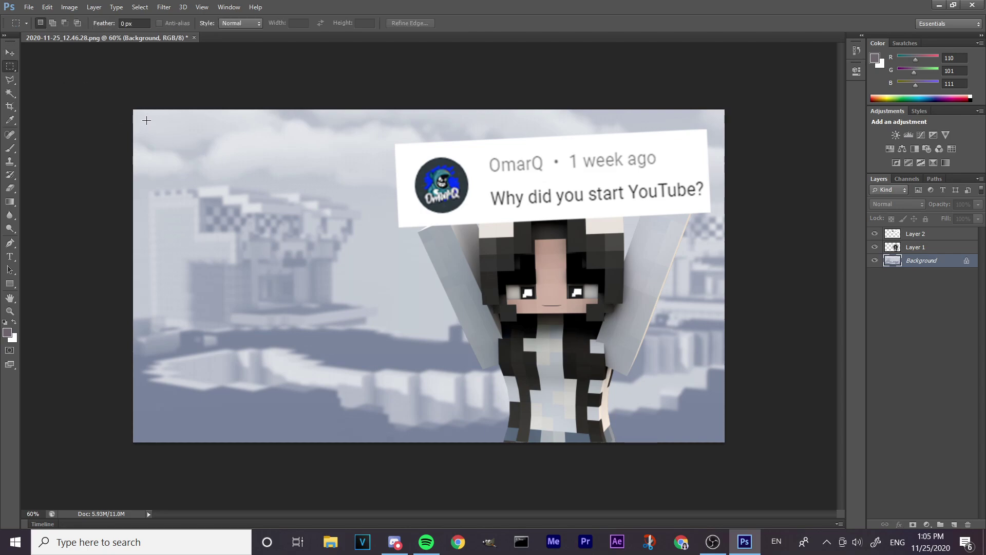
drag(147, 121, 711, 432)
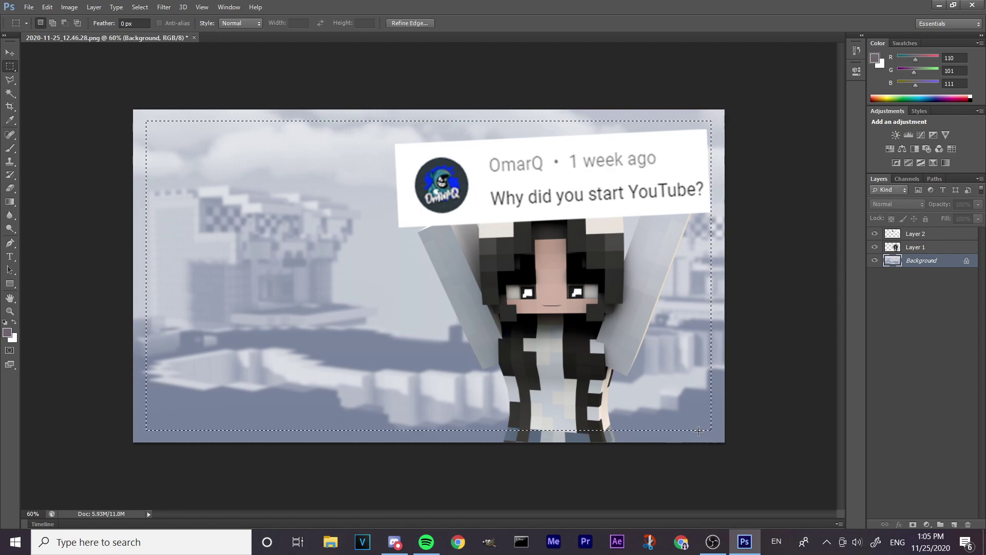
Copy the selected area to a new layer and lighten the Background with Hue/Saturation lightness +32
key(ctrl+j)
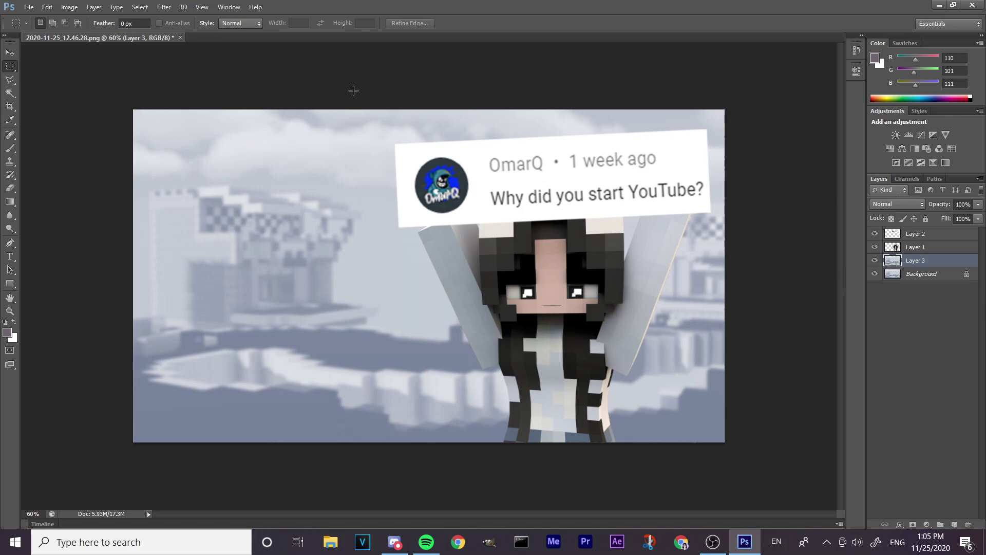
key(alt+bracketleft)
click(70, 7)
mouse_move(195, 46)
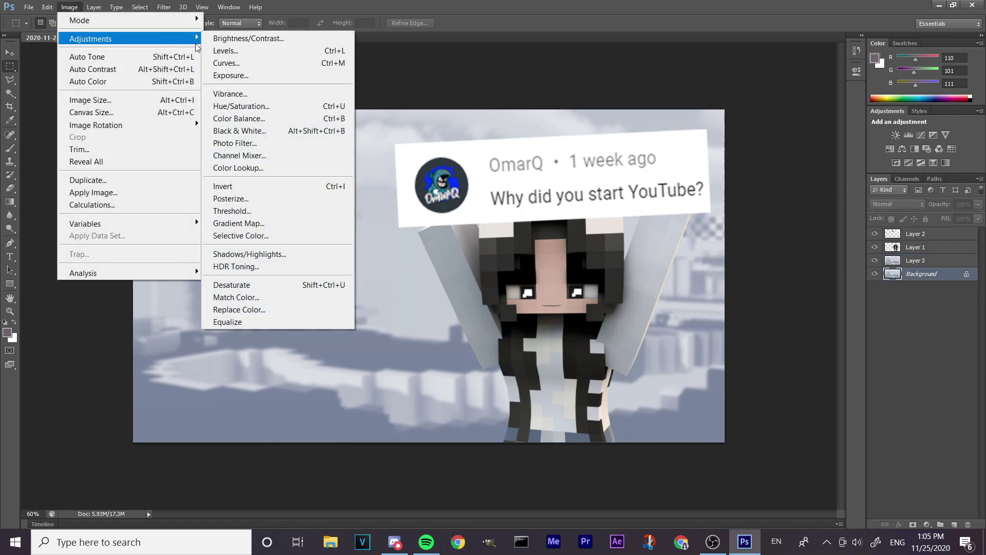
click(241, 106)
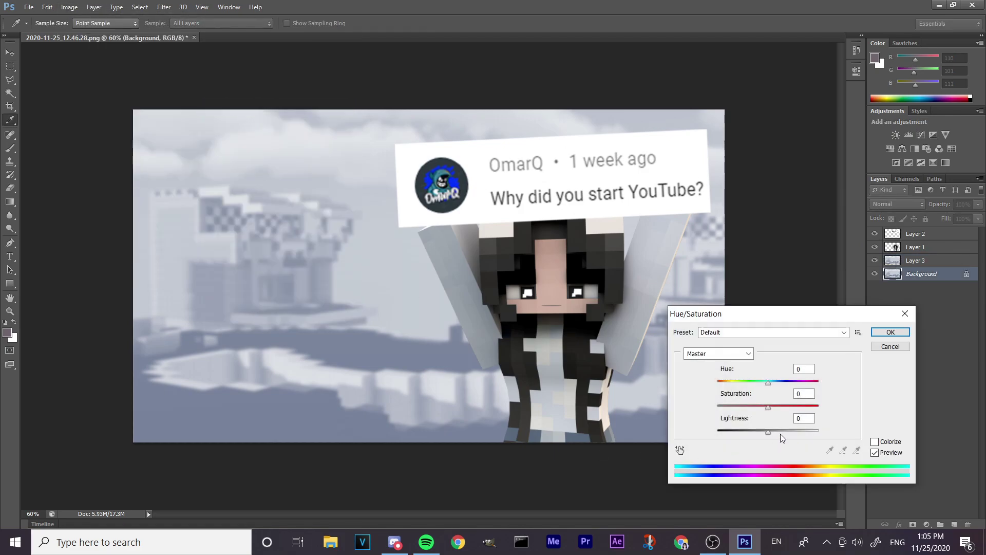
mouse_move(780, 433)
mouse_down()
mouse_move(756, 436)
mouse_move(784, 435)
mouse_up()
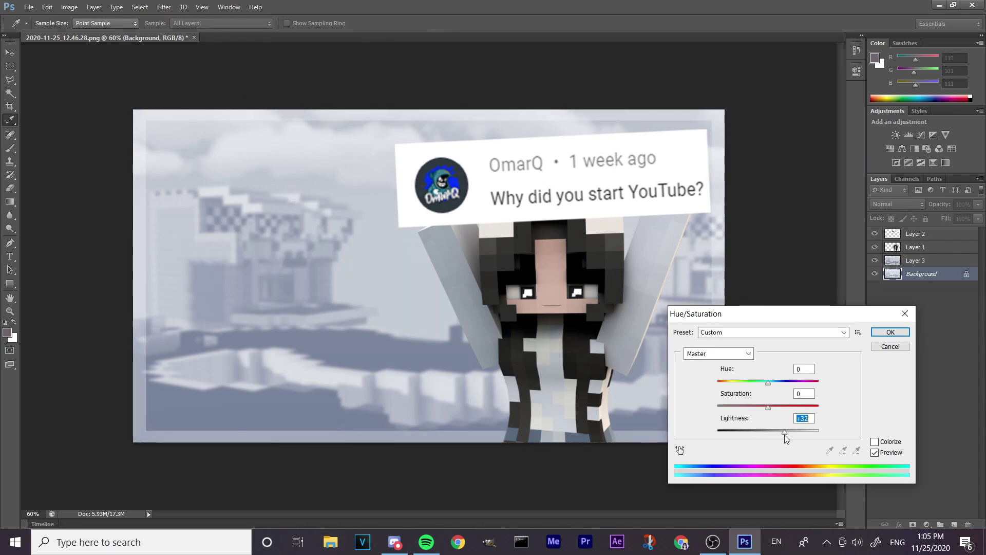
click(884, 332)
Add a white Outer Glow with a size of 40 px to Layer 3, the inset copy of the background
click(924, 260)
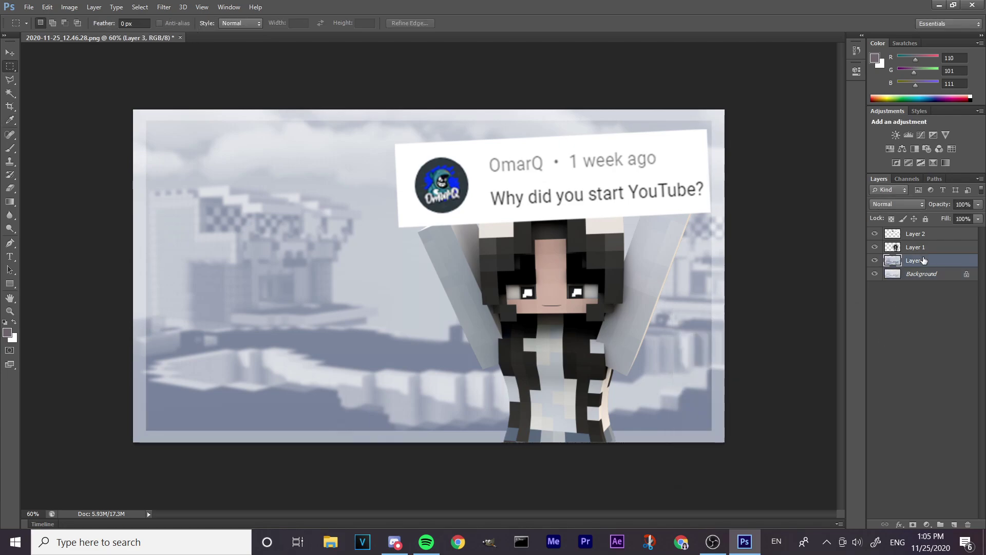
right_click(924, 260)
click(815, 112)
drag(164, 203, 452, 207)
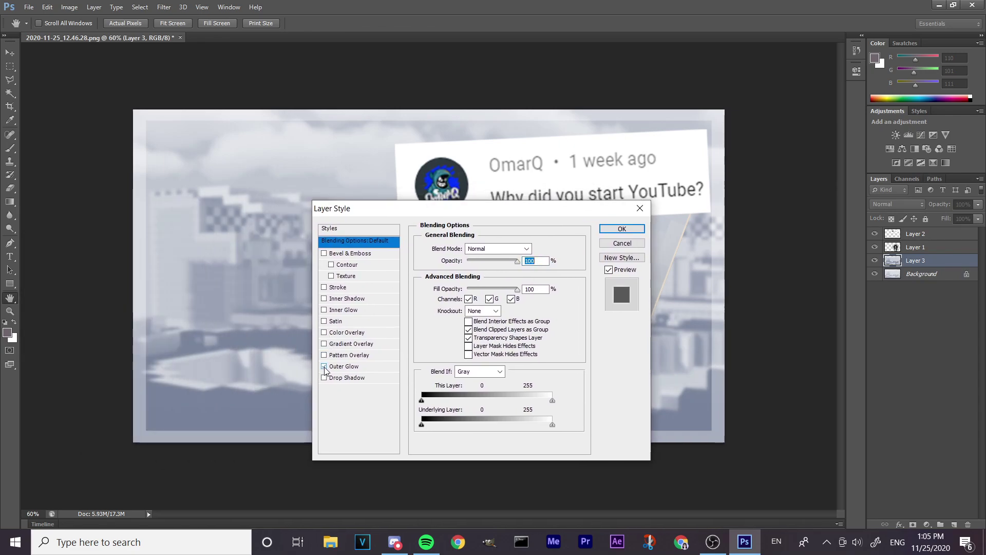
click(343, 366)
click(449, 286)
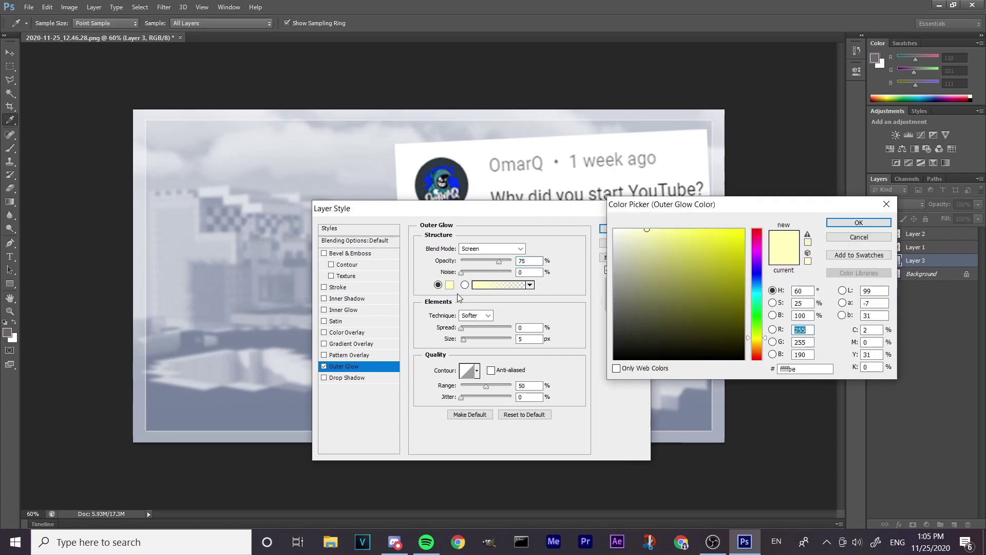
drag(614, 282, 614, 229)
click(853, 222)
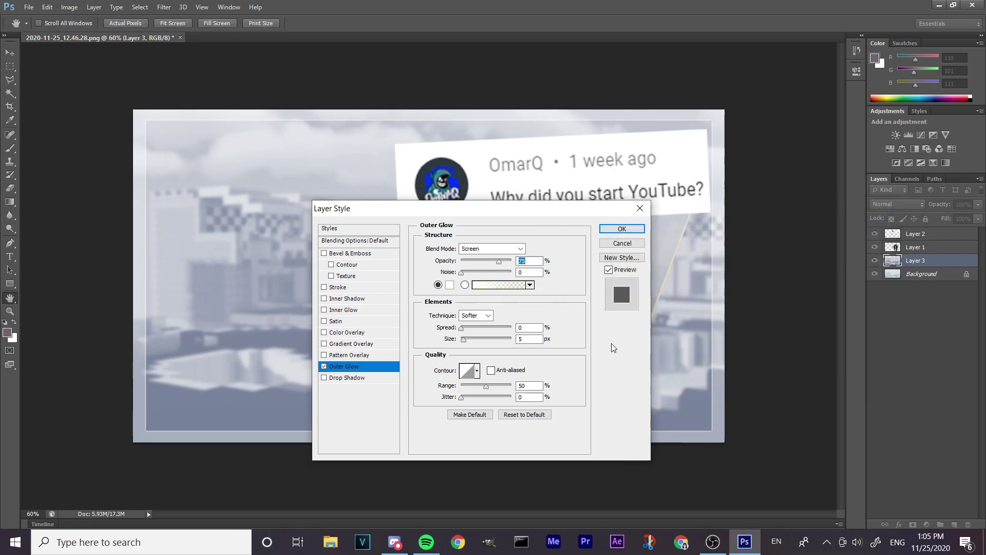
drag(464, 341, 471, 340)
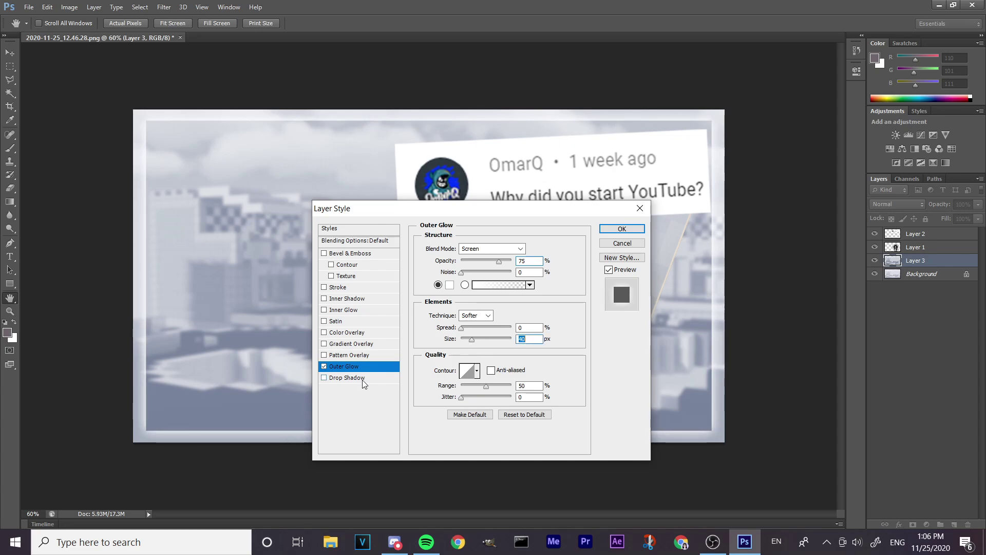
Add a soft, widened Inner Shadow with distance 0 px to Layer 3, apply the style and clear the stray selection
click(324, 298)
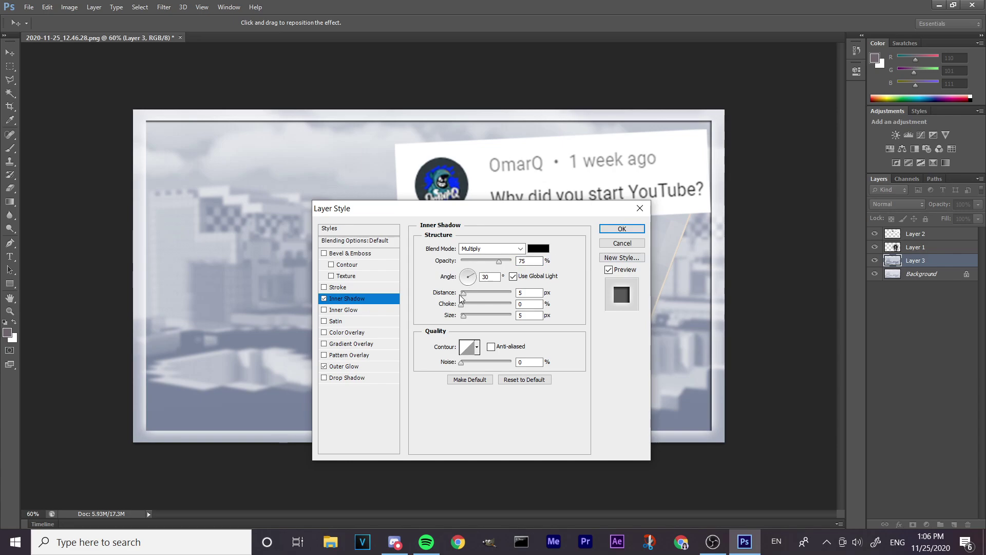
drag(463, 295, 469, 316)
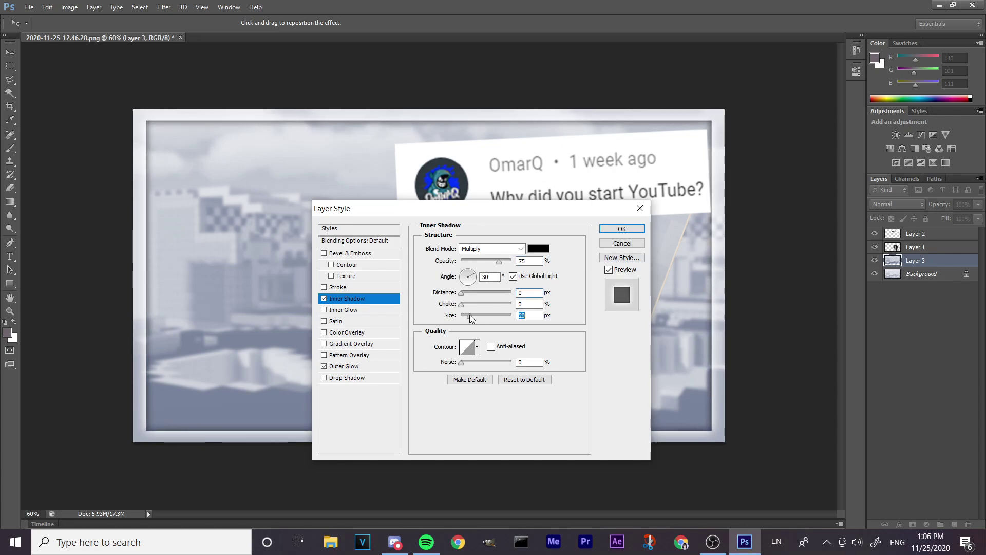
drag(517, 208, 666, 270)
drag(618, 378, 625, 376)
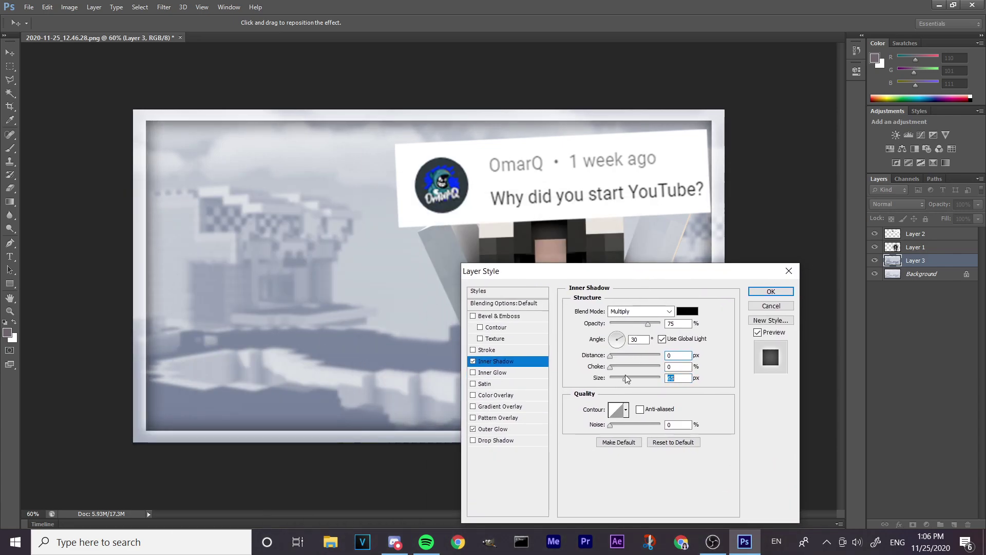
drag(643, 270, 622, 237)
drag(603, 344, 599, 344)
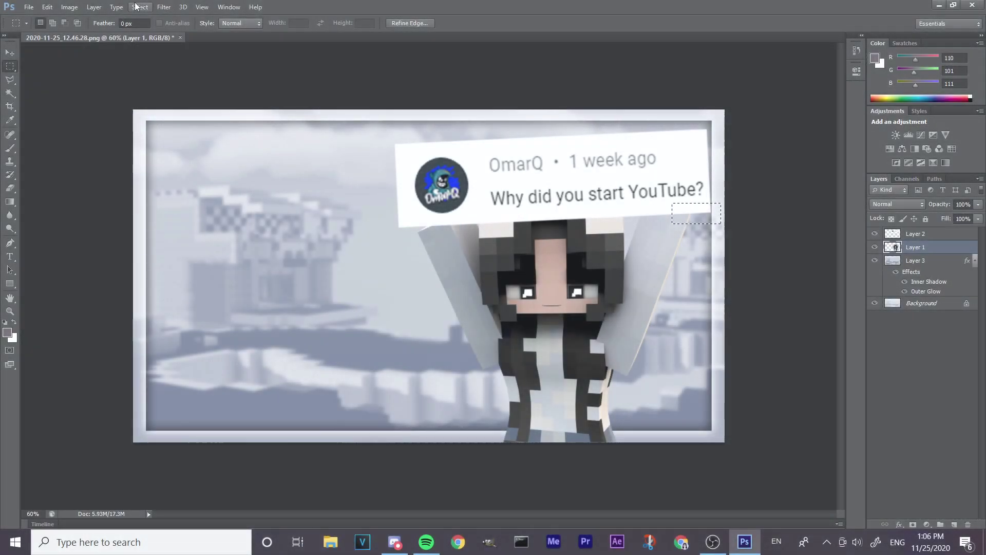
click(140, 6)
click(154, 32)
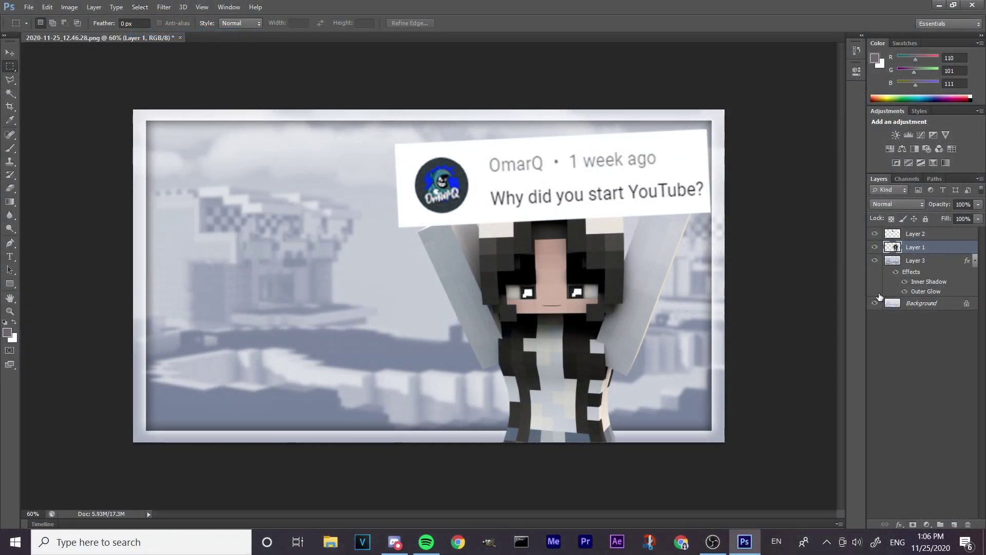
Give the comment banner on Layer 2 a white 3 px outside Stroke
right_click(925, 236)
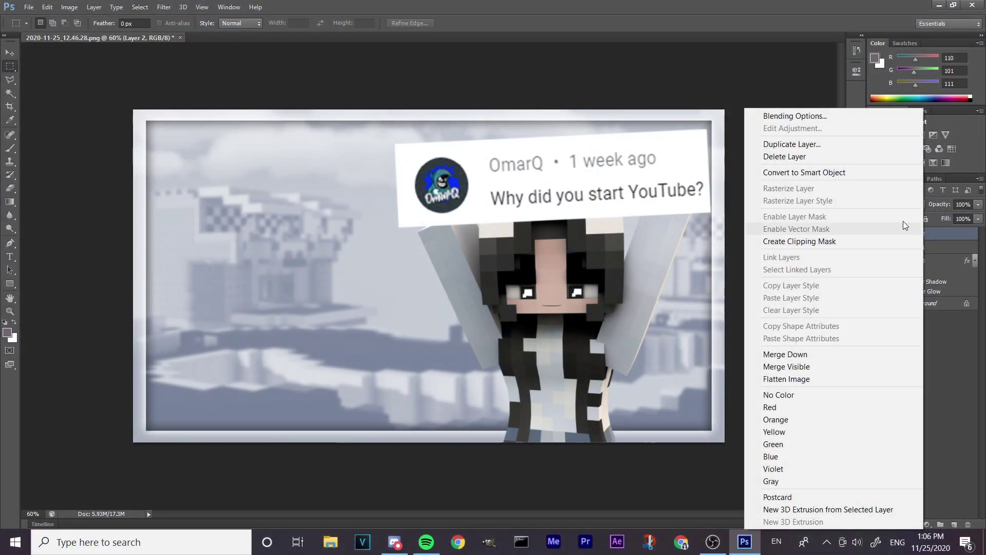
click(824, 115)
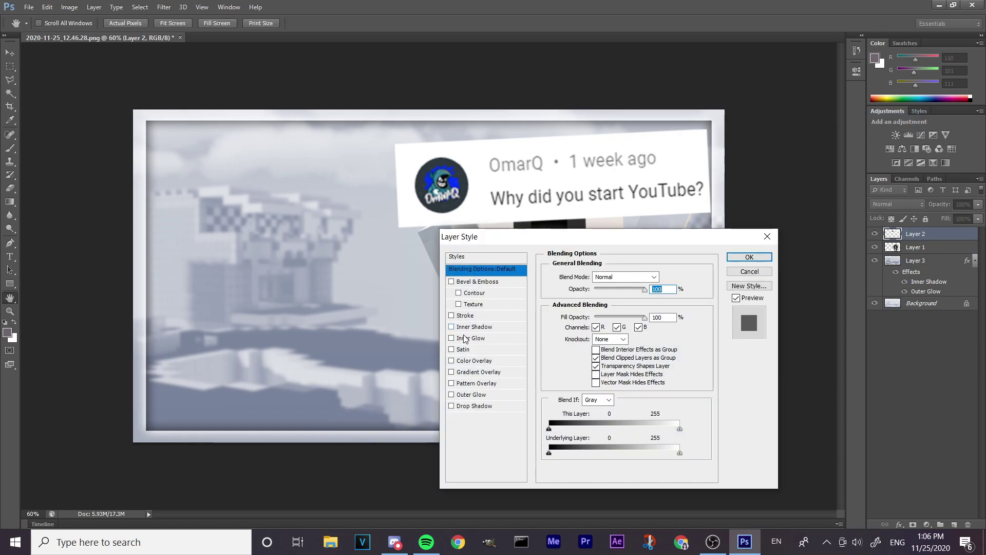
click(452, 316)
click(464, 316)
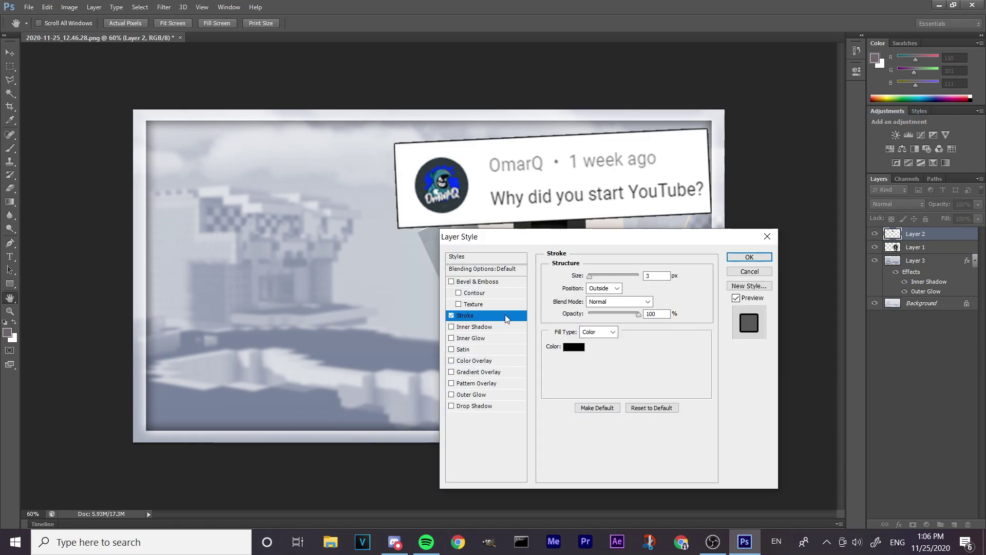
click(570, 350)
click(567, 155)
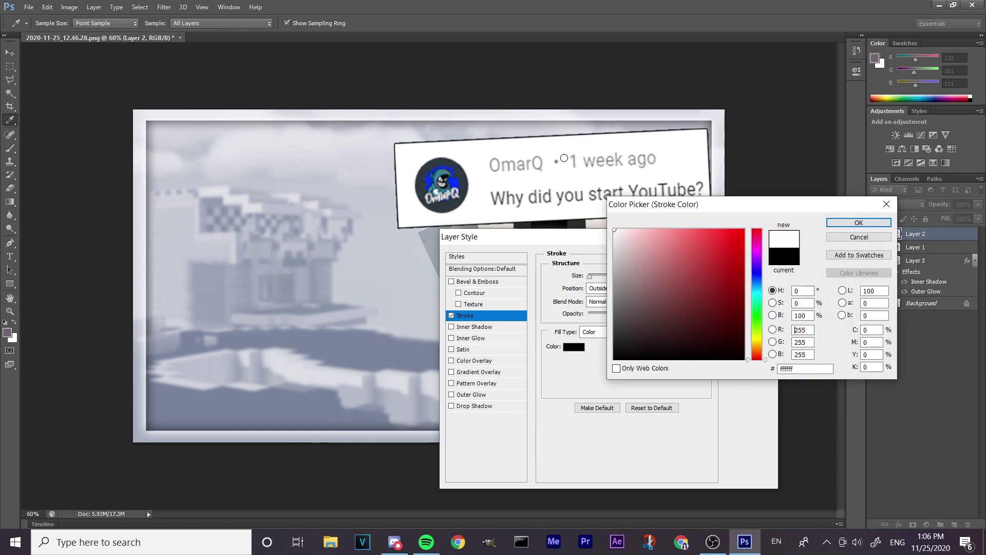
click(845, 226)
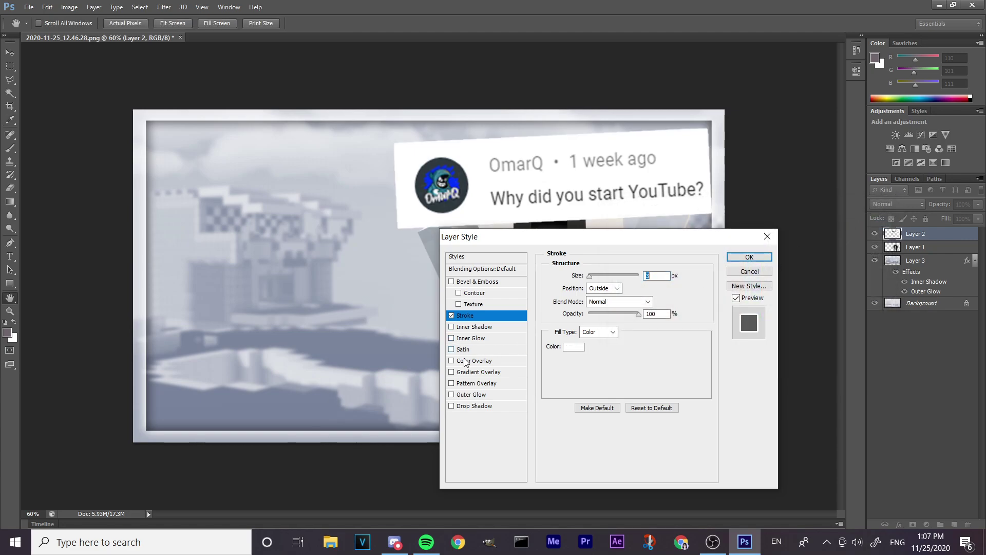
Add a Drop Shadow to the comment banner with distance 0 px and size 57 px, and apply the style
click(453, 405)
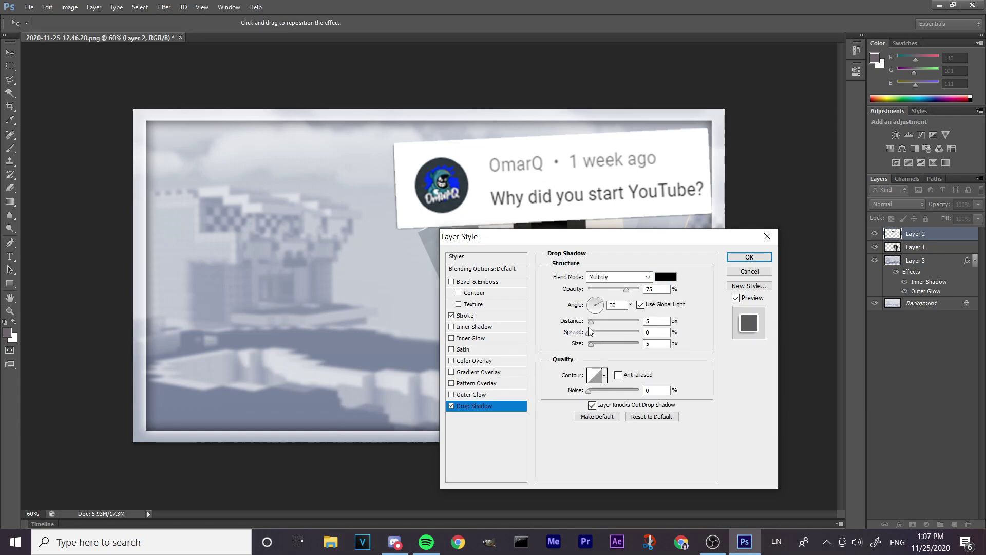
drag(587, 325, 603, 343)
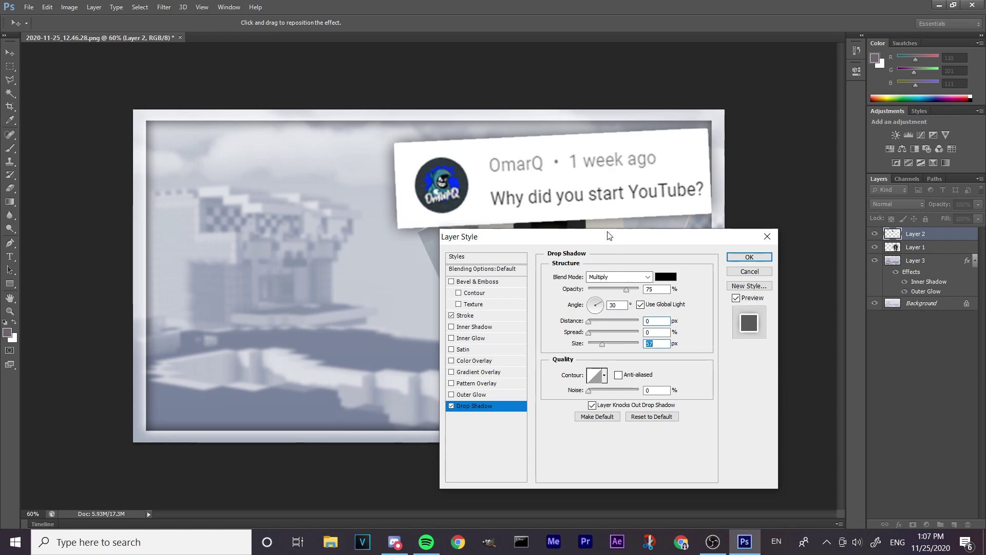
drag(609, 236, 688, 239)
click(828, 262)
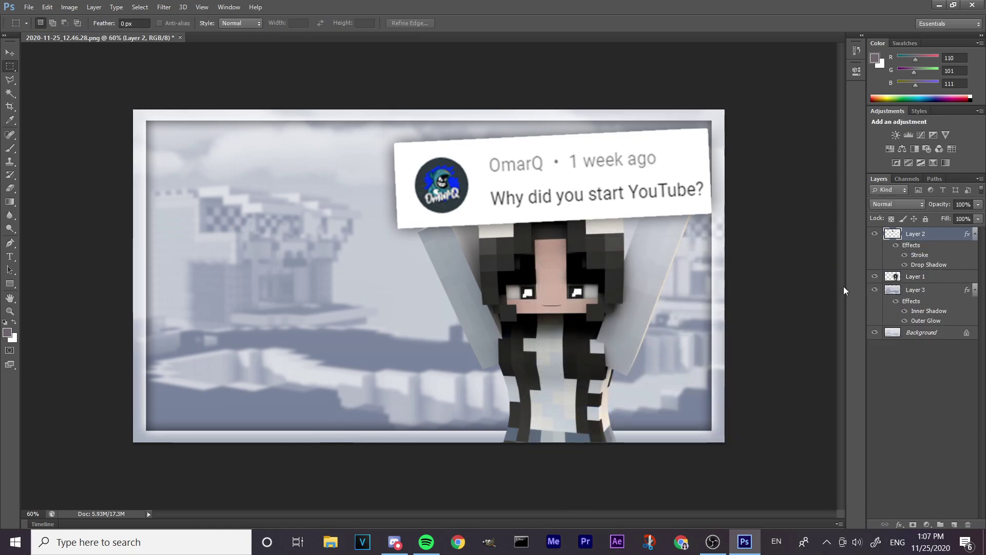
Add a white Outer Glow with an increased size to the character render on Layer 1
right_click(922, 276)
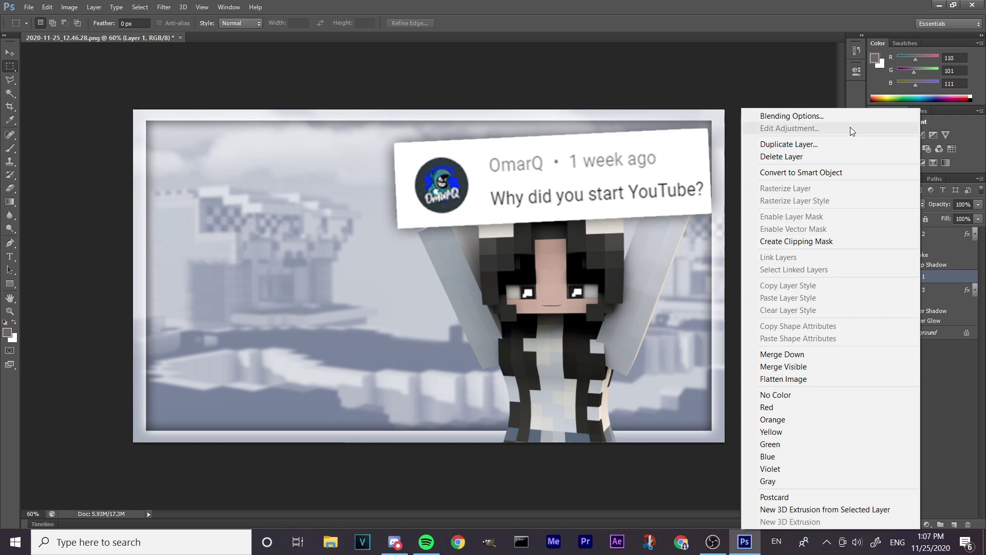
click(849, 117)
drag(646, 237, 738, 238)
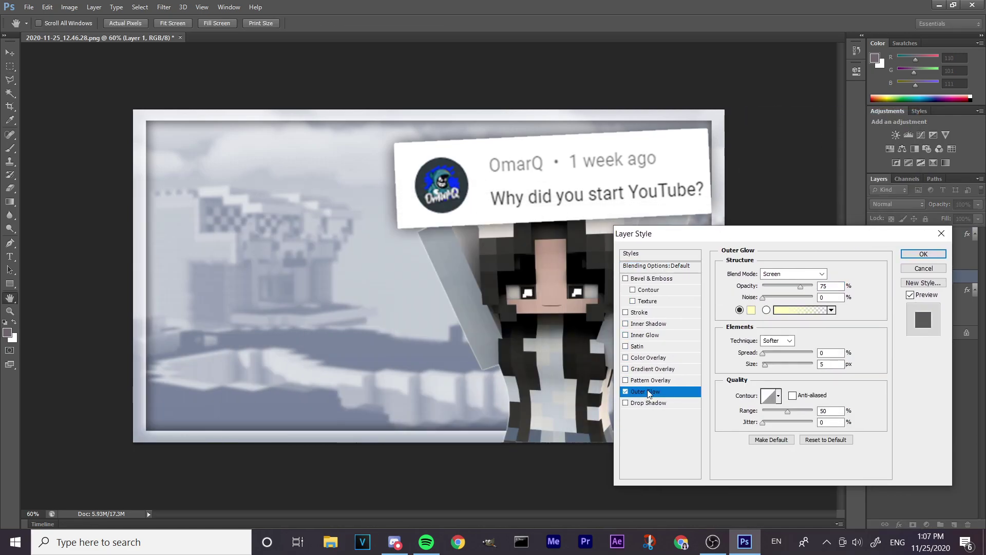
click(750, 310)
click(615, 228)
click(859, 223)
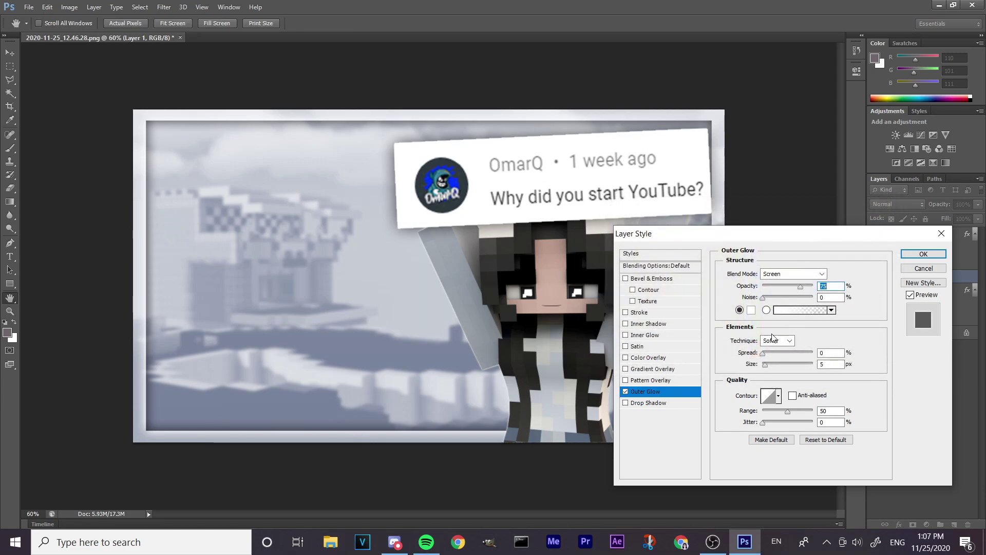
drag(769, 363, 777, 363)
drag(812, 236, 219, 156)
click(328, 170)
Add the white text "10,000" in the Lemon/Milk font beside the character
key(m)
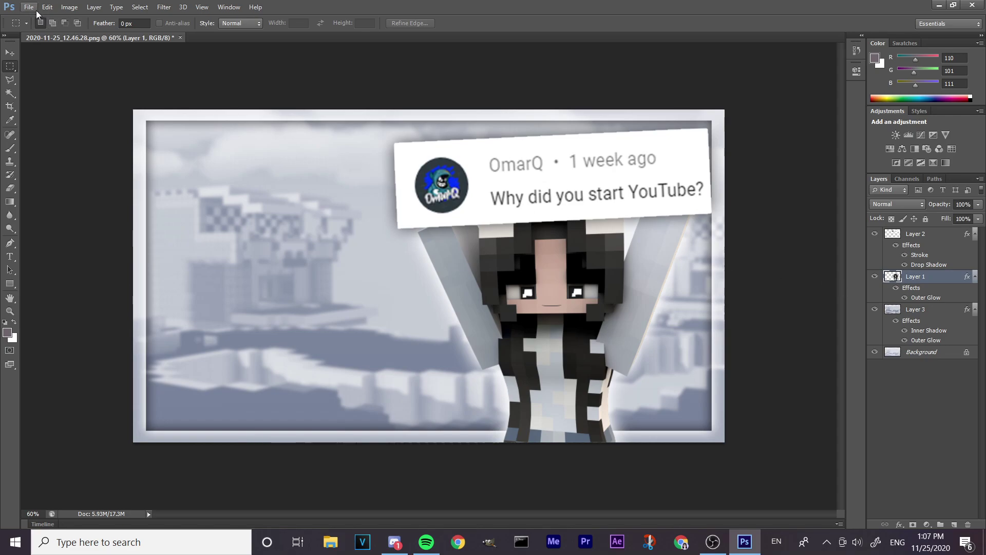
key(e)
click(14, 255)
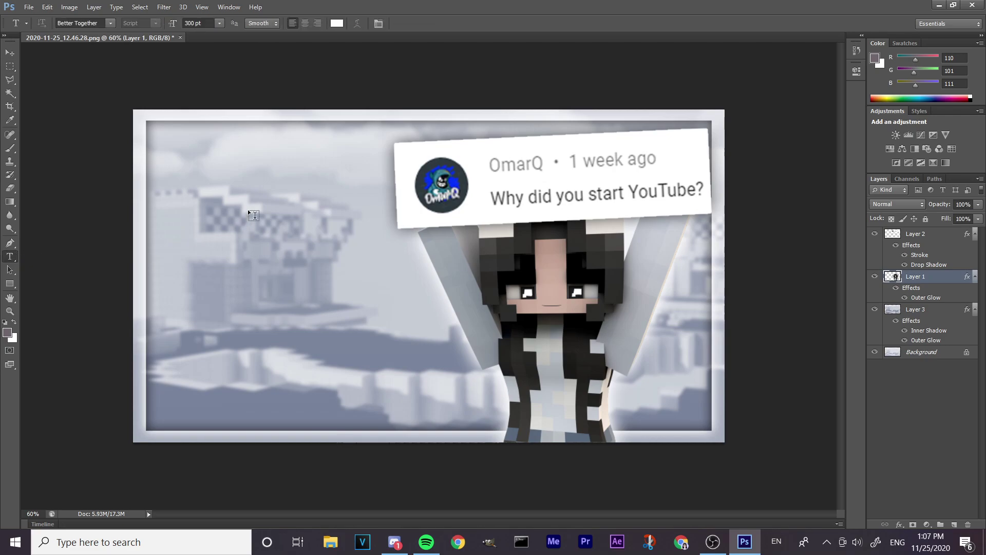
click(199, 208)
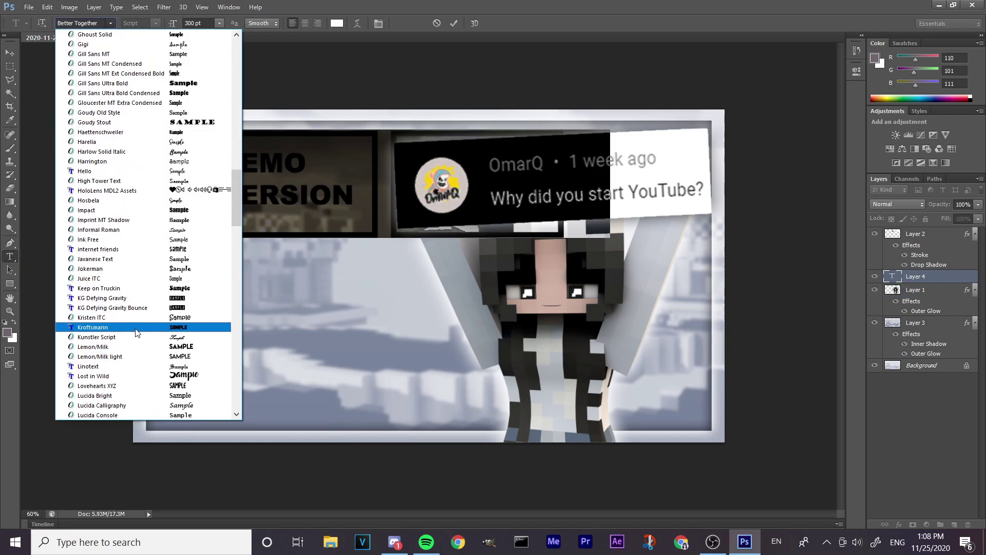
click(137, 330)
drag(289, 172, 235, 270)
text(,000)
Set the "10,000" text's size to 200 pt and reposition it in the open area beside the character
click(9, 53)
click(9, 255)
drag(158, 259, 456, 253)
click(189, 24)
key(BackSpace)
text(2)
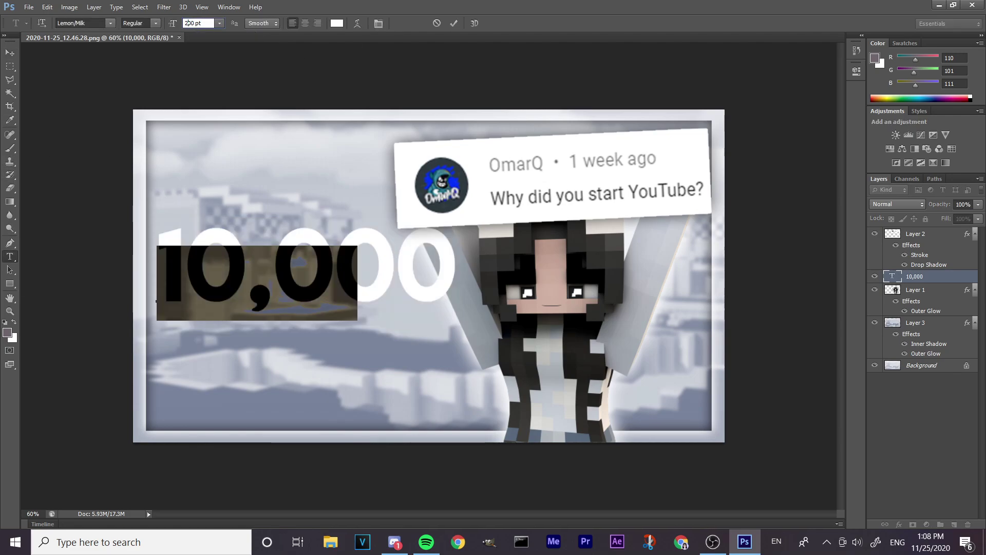
click(10, 52)
drag(260, 237, 294, 205)
Add the text "QnA" in the Sunberry font and place it below the "10,000" text
click(10, 256)
click(251, 296)
text(QN)
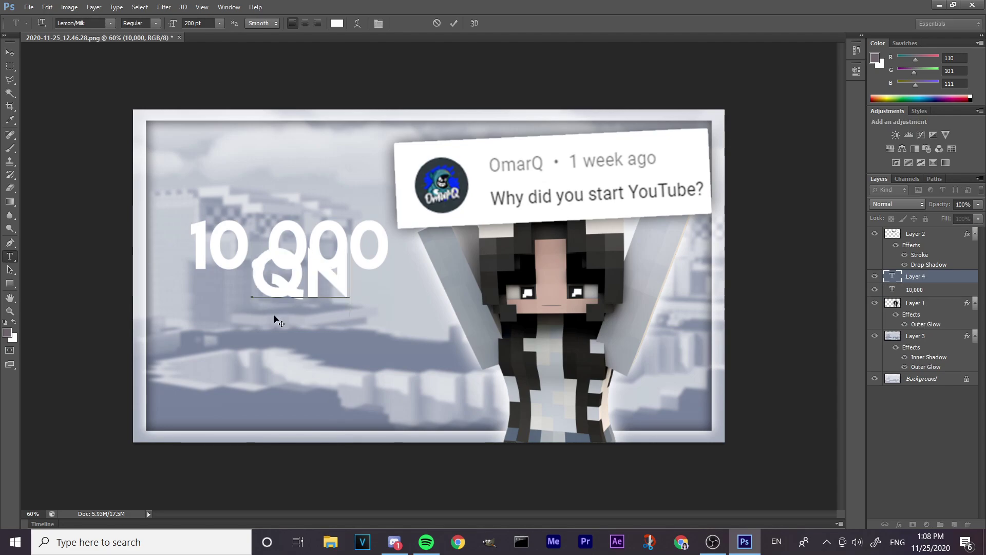
text(A)
key(ctrl+a)
click(109, 23)
drag(237, 249, 226, 343)
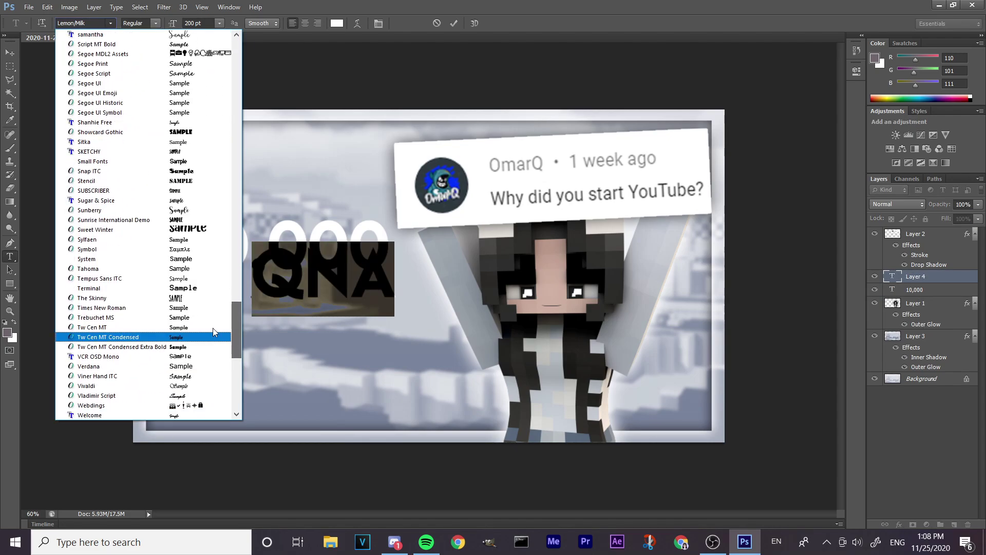
click(179, 210)
click(10, 53)
drag(293, 281, 269, 325)
Change the "QnA" text to a thicker brush-script font at 500 pt and reposition it under the number
click(10, 256)
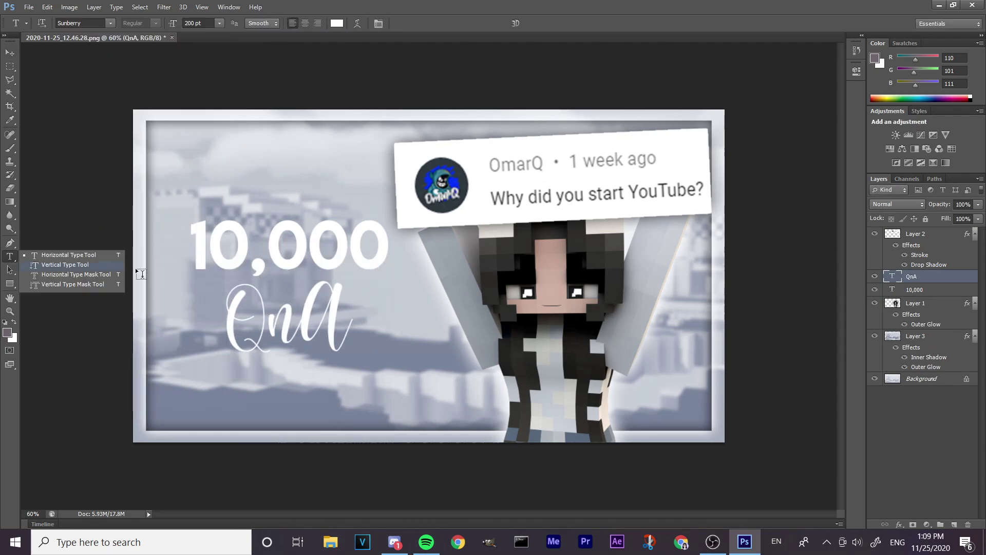
double_click(283, 318)
click(110, 23)
drag(236, 360, 237, 76)
click(165, 123)
drag(185, 23, 262, 52)
text(500)
click(10, 52)
drag(319, 300, 291, 321)
Enlarge the "10,000" text to 230 pt and reposition it above "QnA"
click(920, 234)
right_click(927, 289)
click(288, 251)
key(t)
double_click(277, 232)
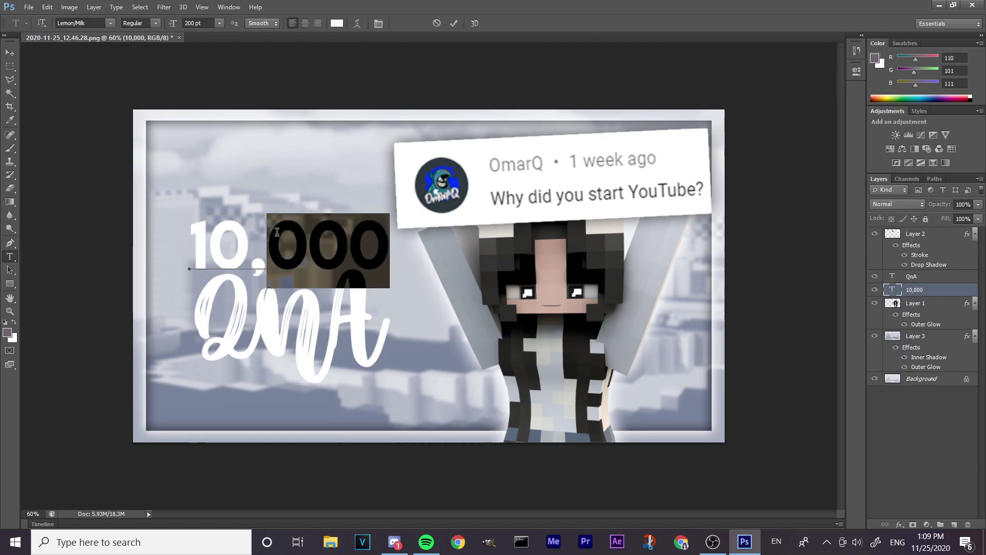
triple_click(276, 232)
drag(184, 23, 251, 25)
text(230)
click(9, 53)
drag(283, 240, 453, 251)
Shorten the "10,000" text to "10K"
click(10, 256)
text(K)
key(ctrl+a)
Try sizes of 500 pt and 300 pt for the "10K" text
click(219, 24)
click(219, 23)
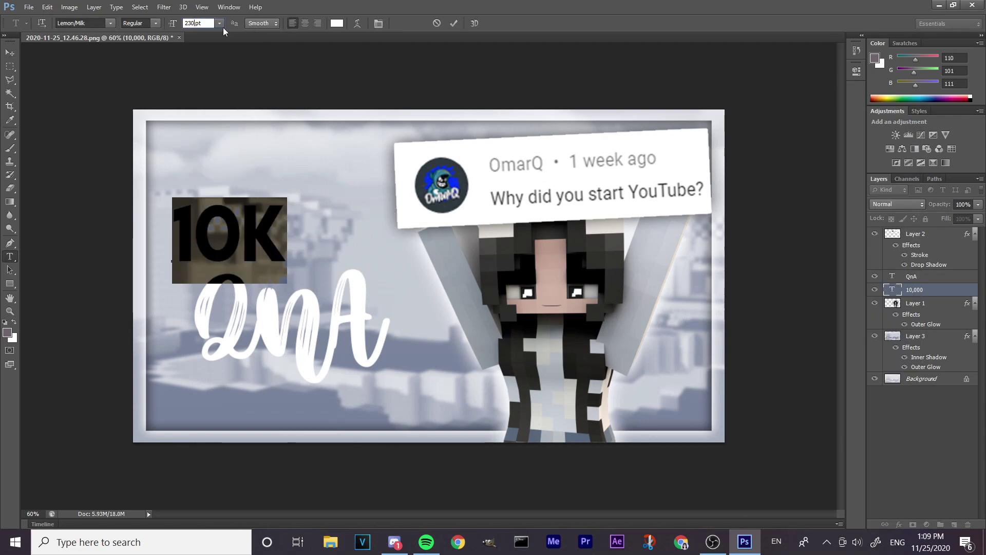
key(BackSpace)
key(BackSpace)
key(BackSpace)
text(500)
key(BackSpace)
key(BackSpace)
key(BackSpace)
text(300)
Set the "10K" text's size to 400 pt and position it directly above the "QnA" text
key(BackSpace)
key(BackSpace)
key(BackSpace)
text(400)
click(10, 53)
drag(298, 210, 313, 236)
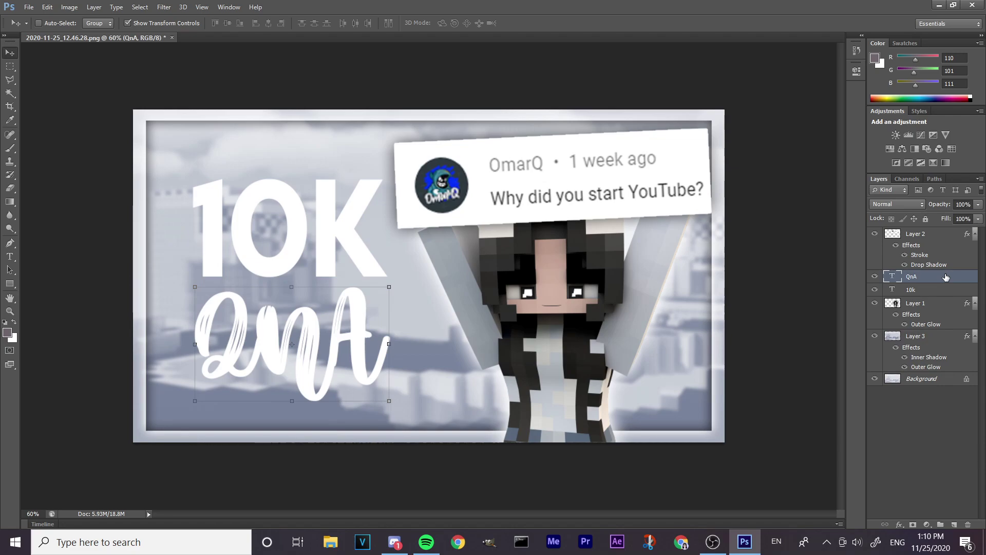
Add a gradient overlay to the "10K" text with its dark stop recoloured to pale lavender f1f0ff
right_click(937, 291)
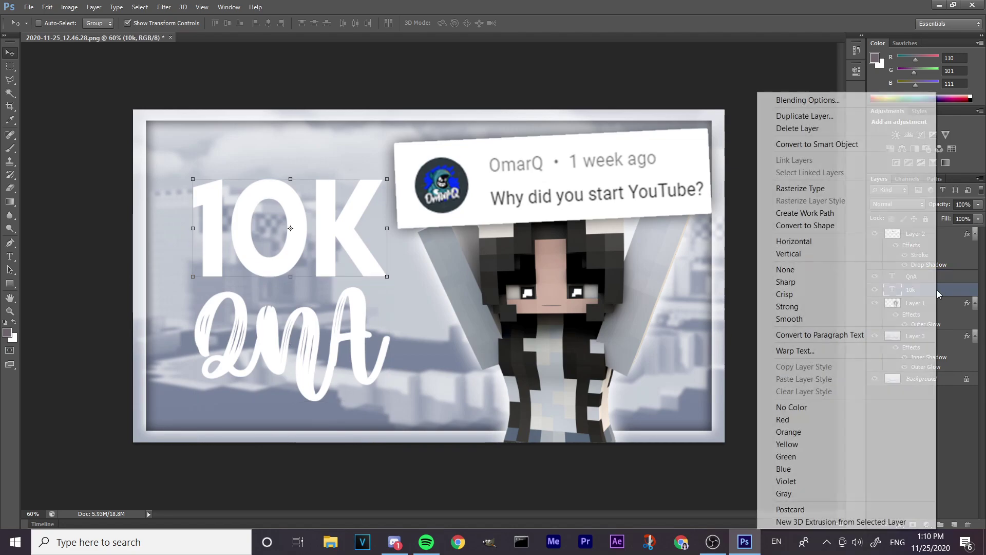
click(842, 102)
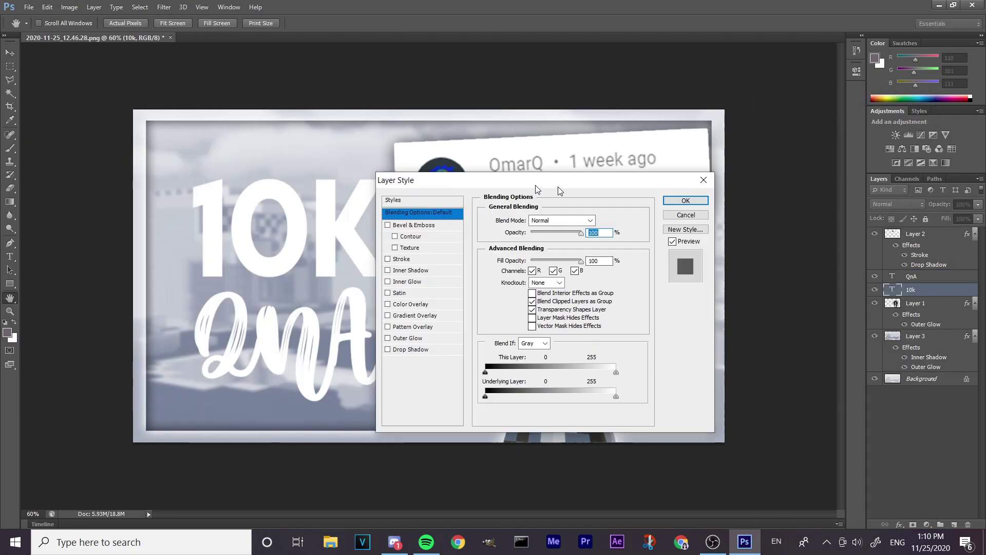
drag(558, 187, 639, 210)
click(496, 339)
click(632, 267)
double_click(703, 385)
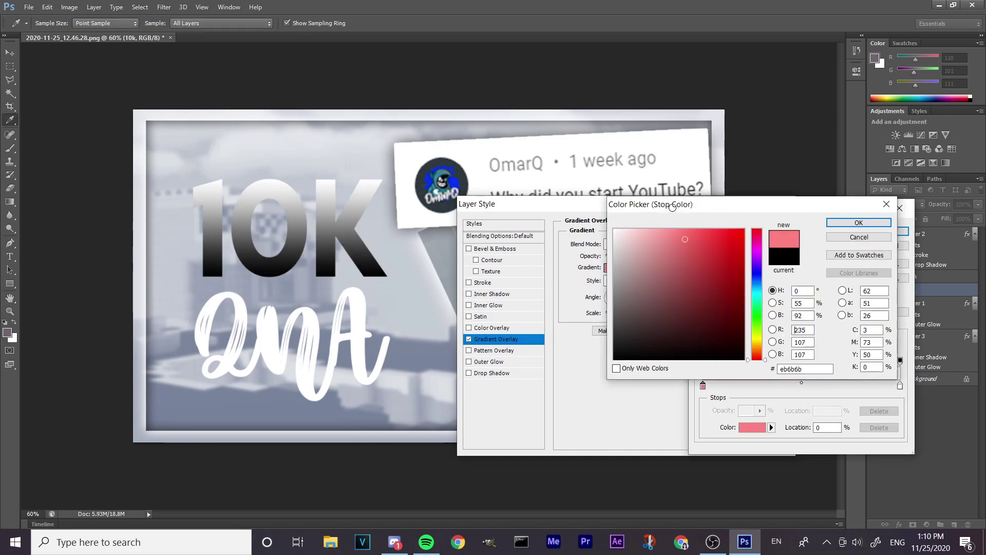
click(621, 230)
click(756, 270)
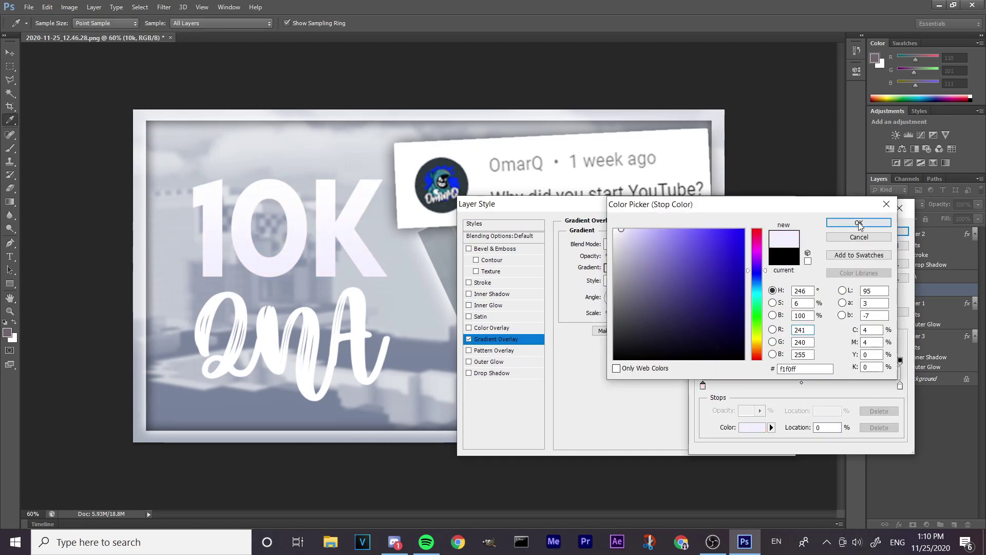
click(881, 222)
click(881, 232)
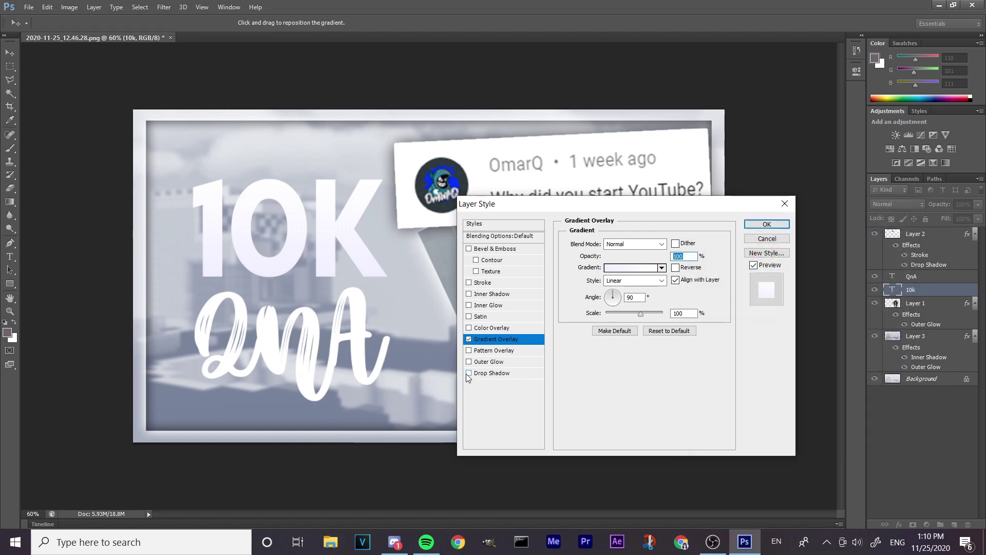
Give the "10K" text a soft drop shadow with a distance of 0 px and a size of about 29 px
click(483, 373)
drag(609, 288, 539, 294)
drag(612, 310, 615, 310)
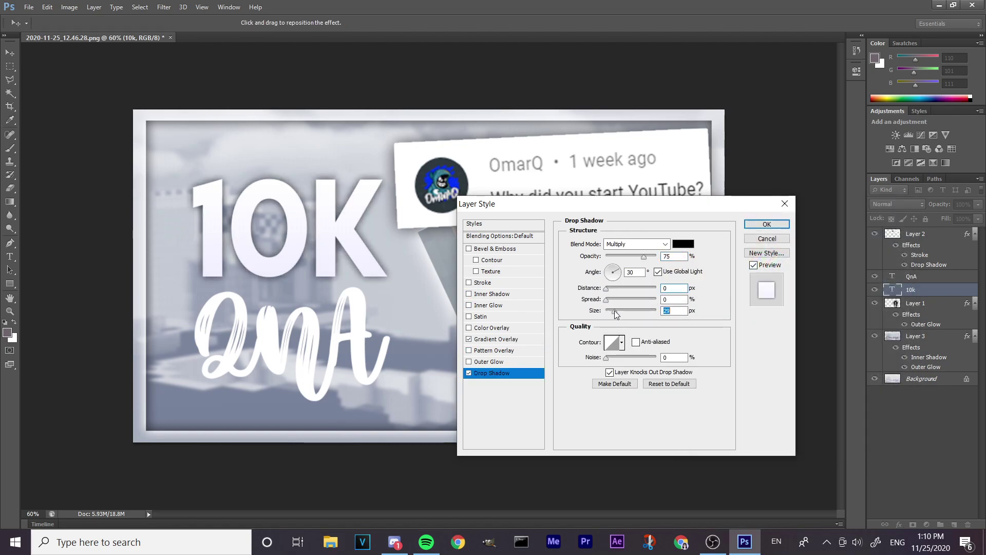
Add a white inner glow to the "10K" text and increase its size
click(478, 307)
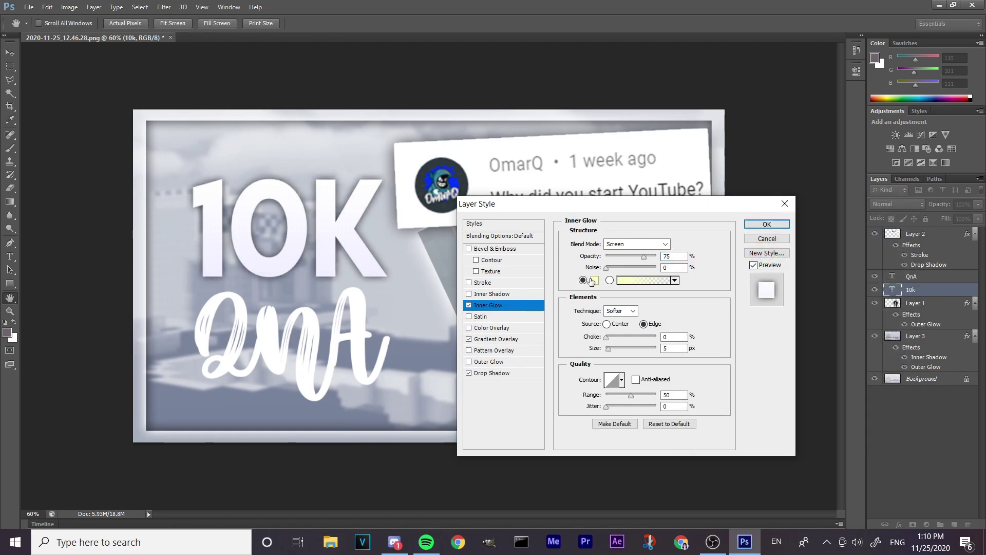
click(594, 280)
click(858, 223)
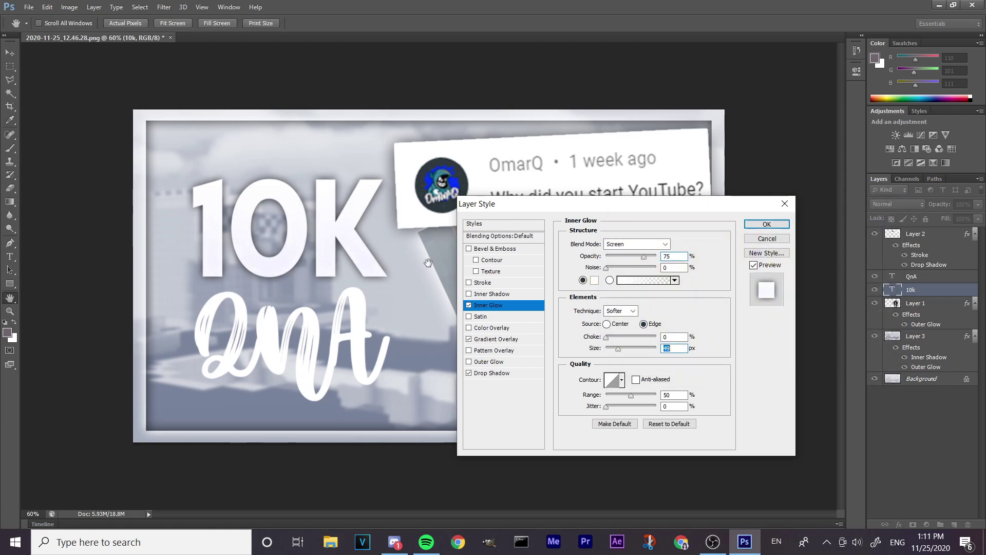
Darken the lower stop of the "10K" gradient overlay to lavender d0cded and apply the layer style
click(496, 339)
click(632, 268)
click(703, 385)
click(751, 427)
click(631, 237)
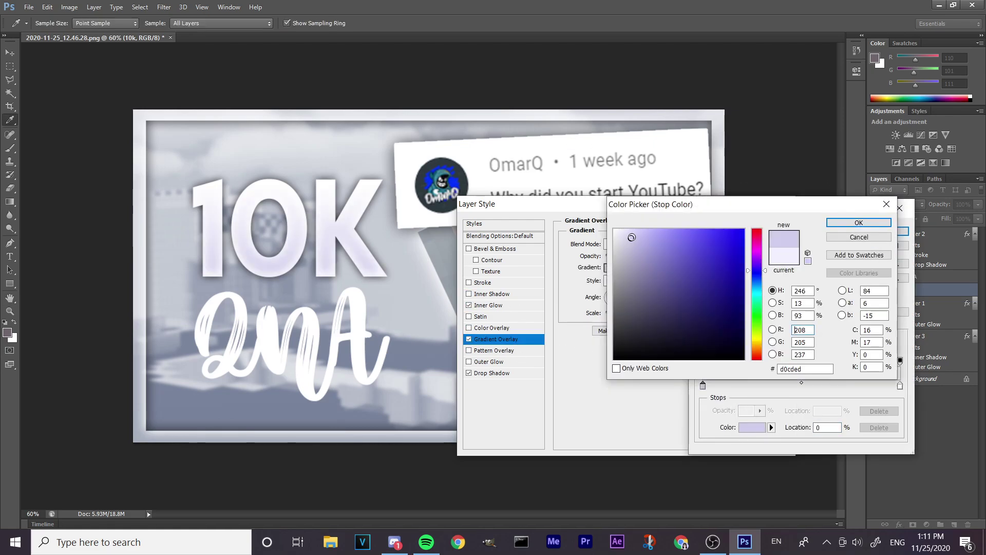
click(858, 222)
click(890, 234)
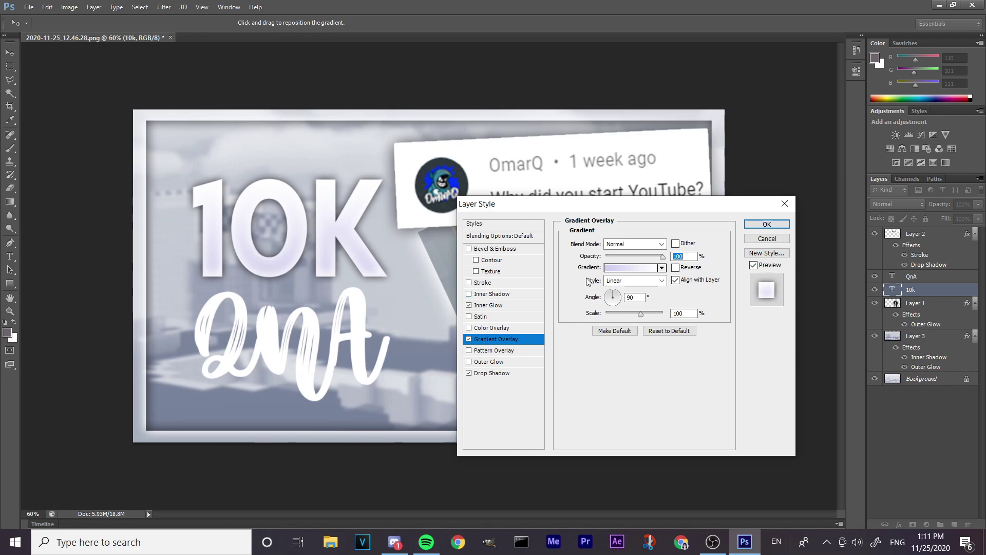
click(762, 222)
Add a drop shadow with a distance of 0 px to the "QnA" text
key(v)
right_click(918, 277)
click(790, 99)
click(492, 373)
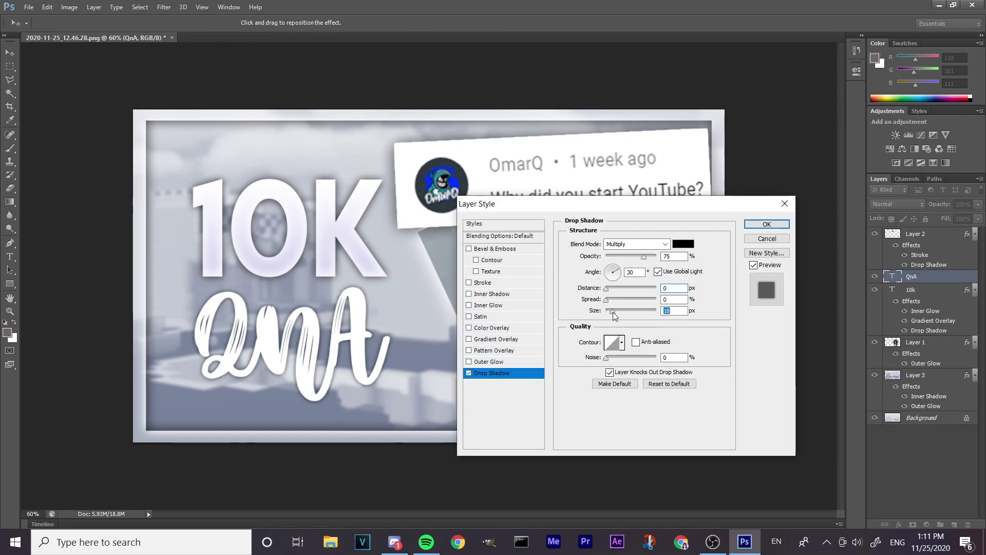
Add a white inner glow about 18 px in size to the "QnA" text
click(480, 305)
click(591, 280)
click(578, 174)
key(Return)
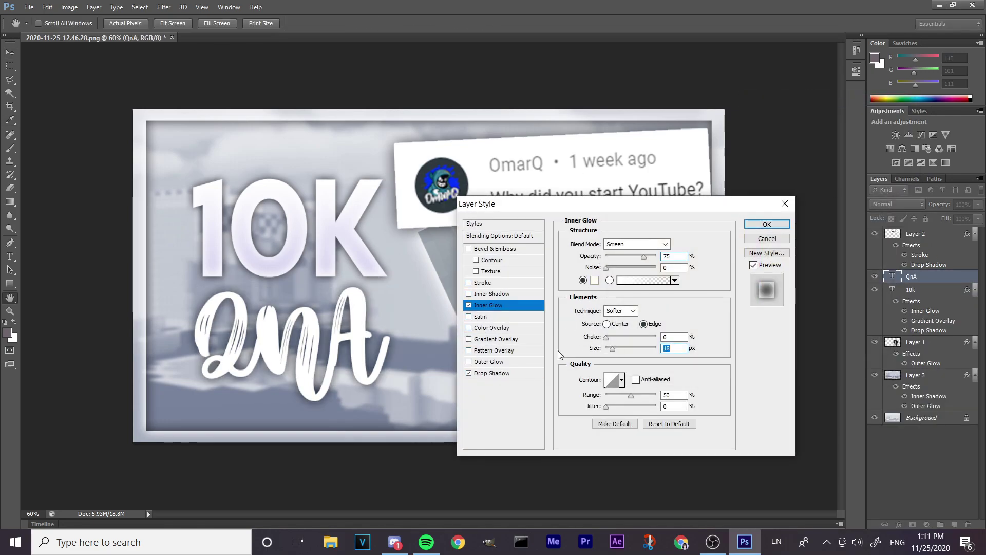
Add a gradient overlay to the "QnA" text and base it on the Foreground to Background preset
click(483, 339)
click(642, 269)
click(703, 386)
click(724, 260)
click(708, 242)
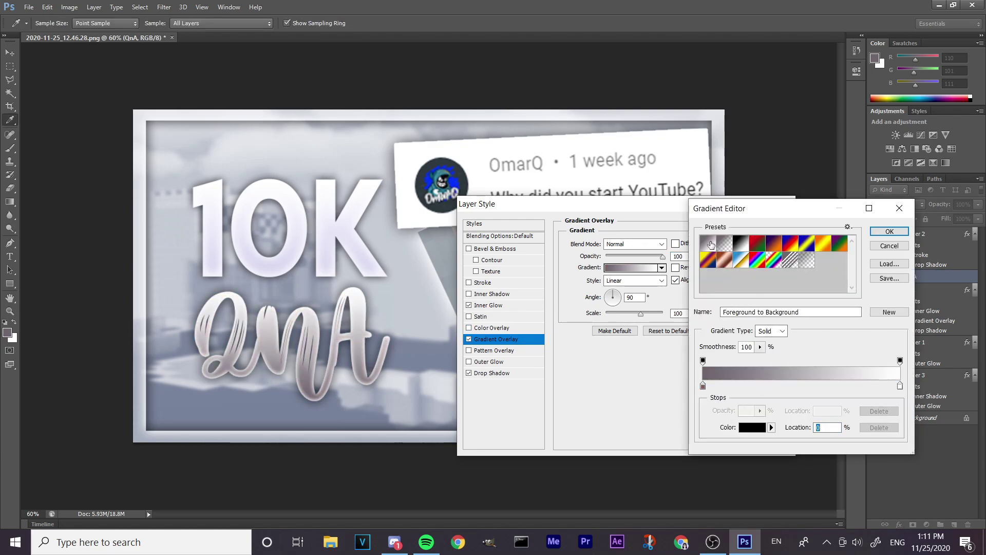
click(741, 243)
click(708, 243)
Recolour the "QnA" gradient's dark stop to light lavender and adjust the hue of its light stop
double_click(703, 386)
click(752, 270)
drag(655, 257, 630, 229)
click(751, 276)
click(859, 223)
double_click(899, 385)
drag(753, 282, 758, 282)
click(858, 222)
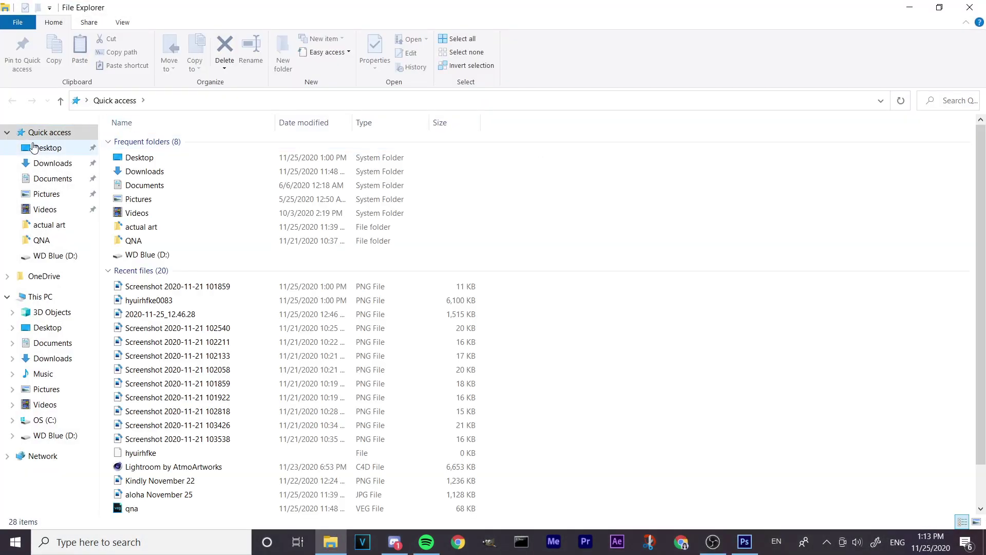
Open snowflake.png from the desktop as a separate document
click(34, 147)
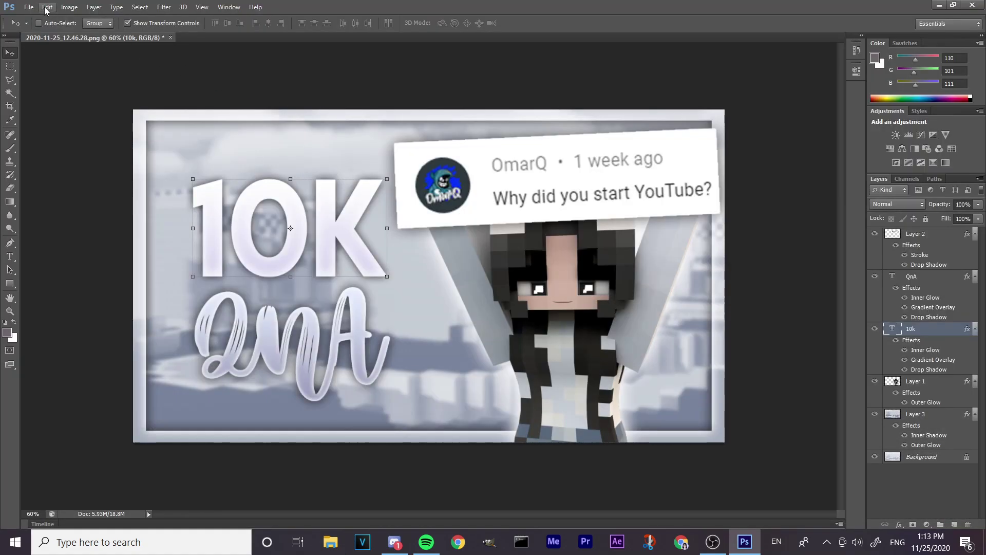
click(29, 7)
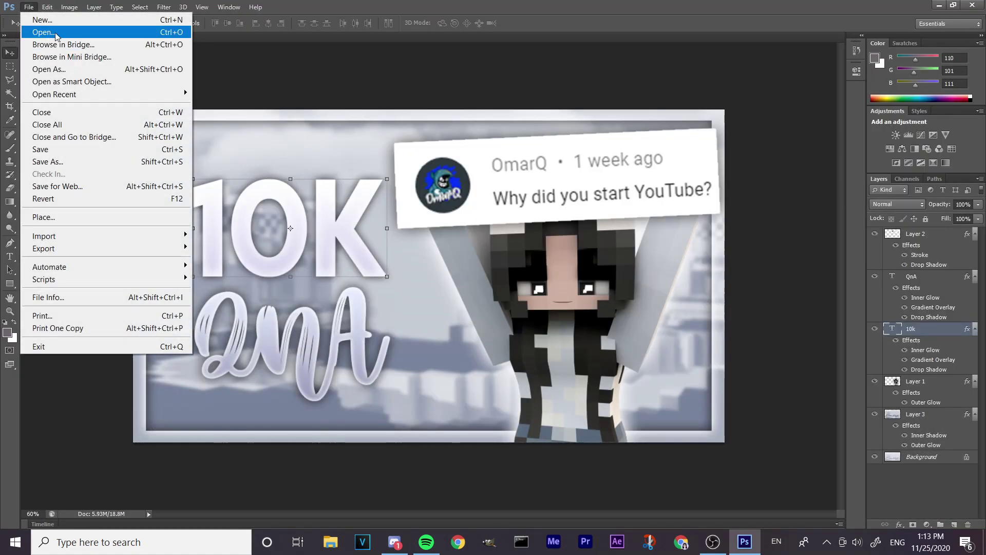
click(57, 36)
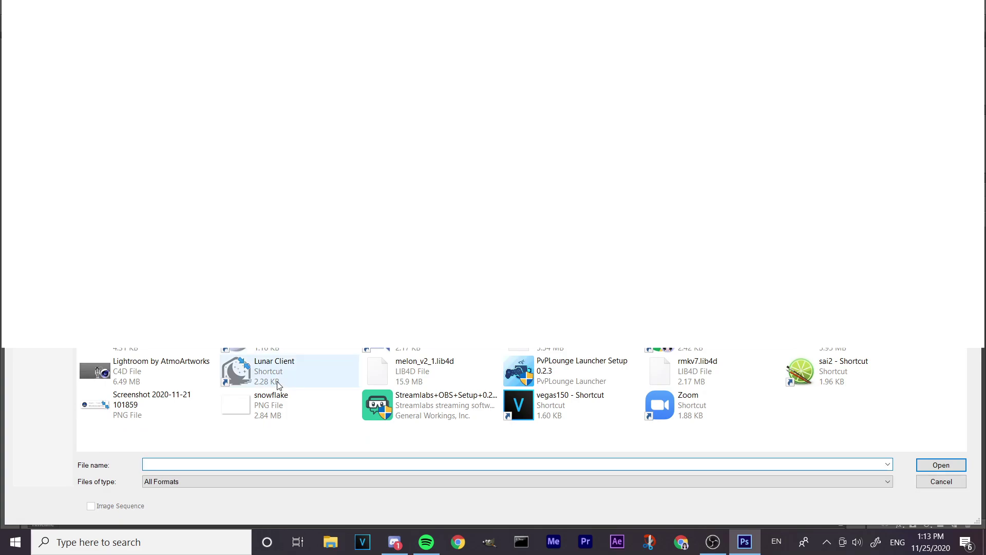
click(275, 403)
click(956, 464)
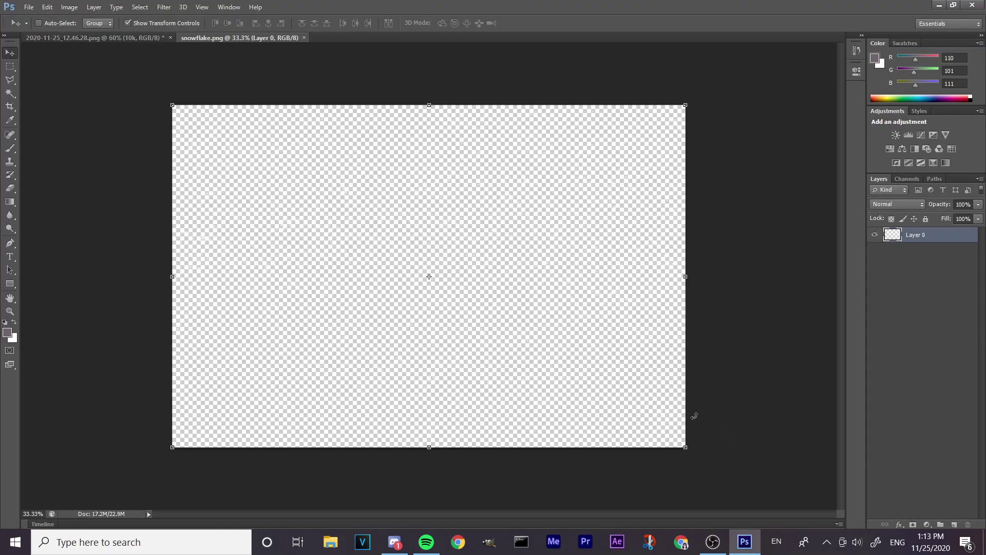
Bring the snowflake image into the thumbnail, place its layer directly below the character layer, and position the snow over the background
drag(429, 277, 445, 242)
drag(555, 273, 486, 267)
drag(917, 333, 926, 421)
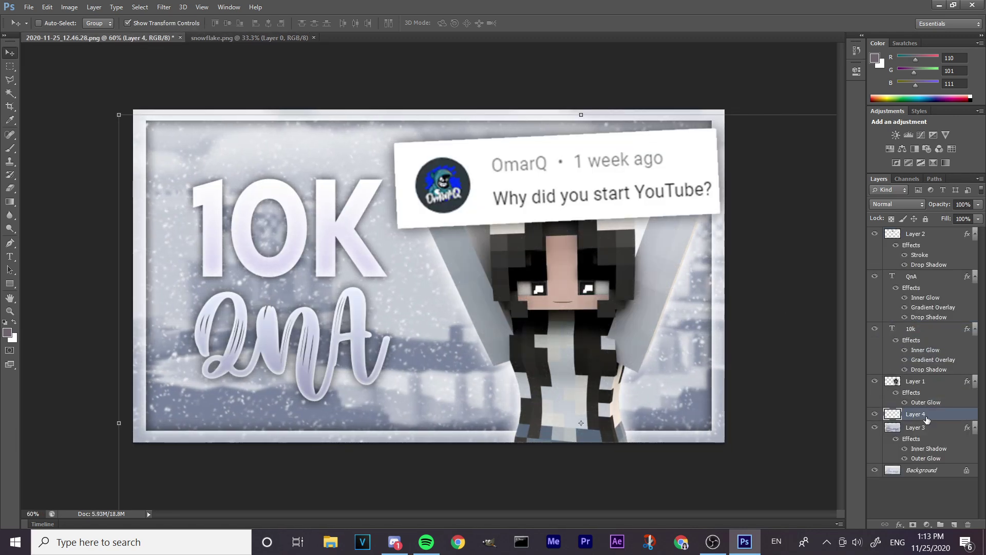
mouse_move(564, 302)
mouse_down()
mouse_move(551, 281)
mouse_move(561, 286)
mouse_up()
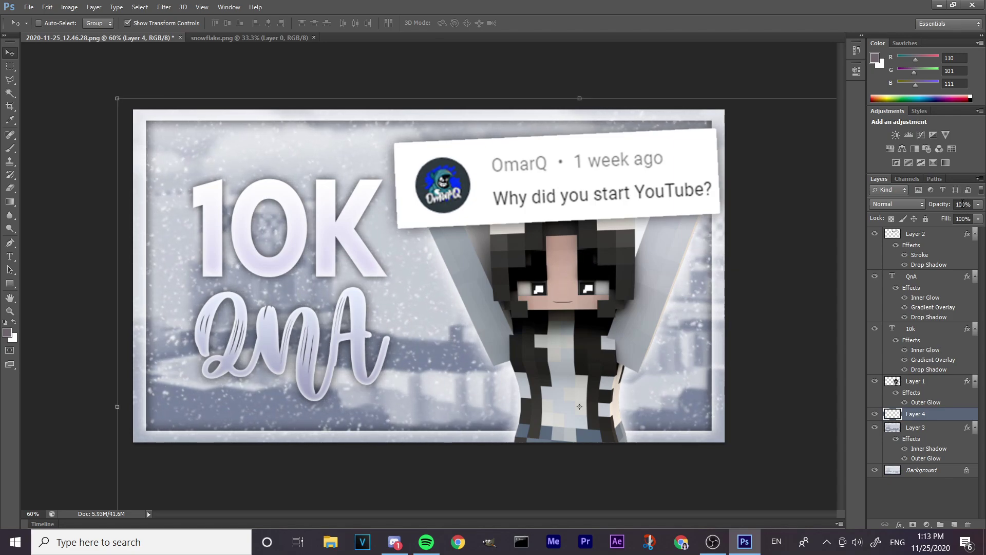
Set the snow layer's opacity to 80%
click(963, 204)
text(9080)
key(Return)
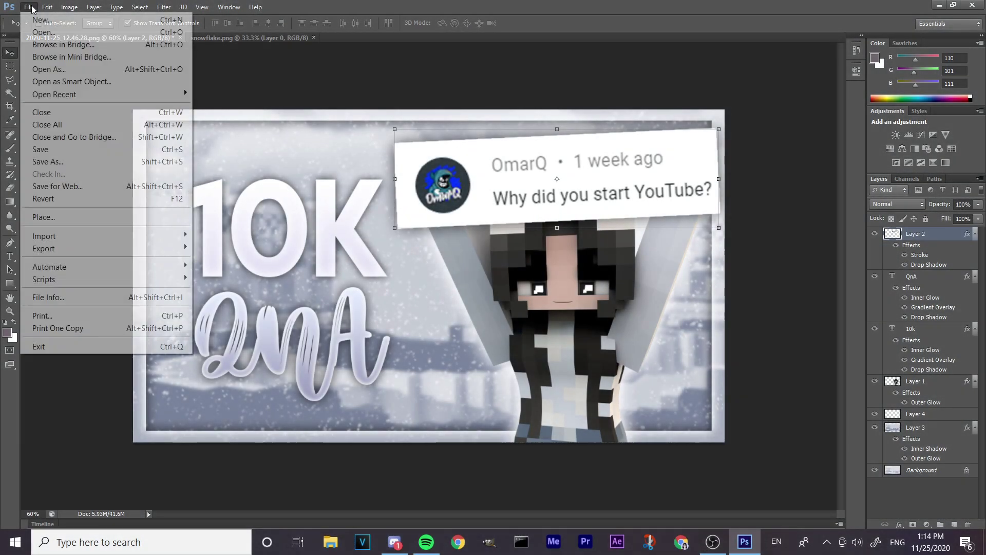
Export the thumbnail through Render Video as a 1920 x 1080 PNG image sequence
mouse_move(145, 248)
click(251, 276)
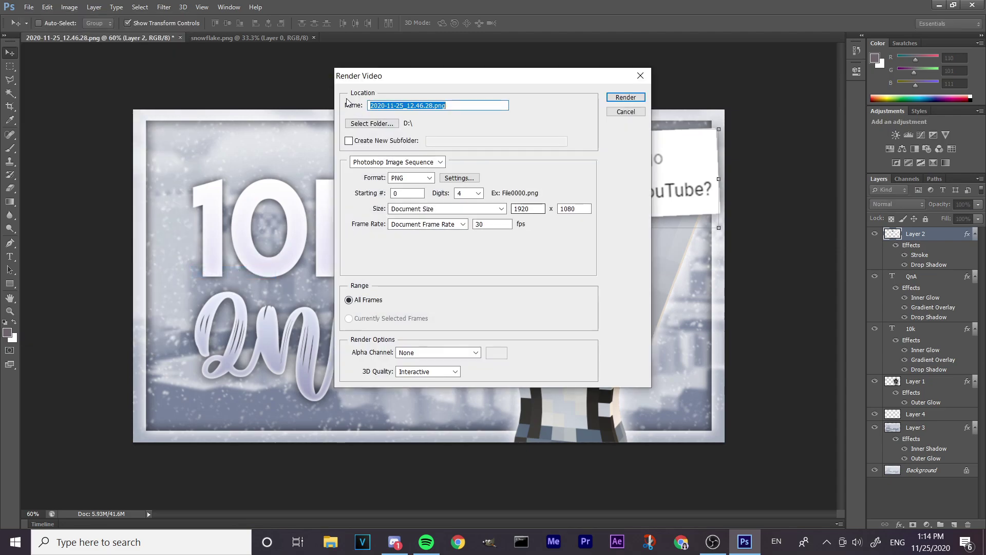
click(626, 97)
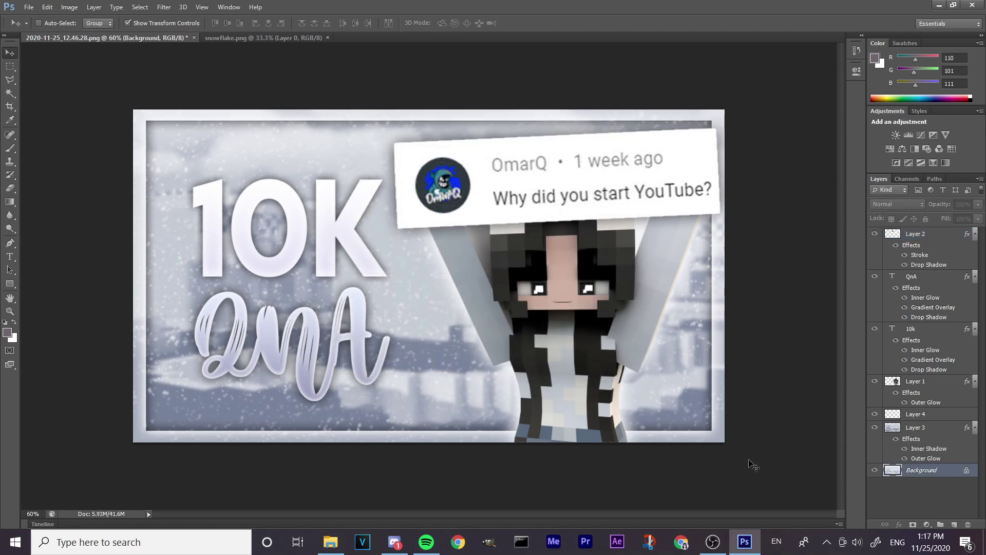
Capture the thumbnail canvas with Snip & Sketch and save the screenshot
click(649, 542)
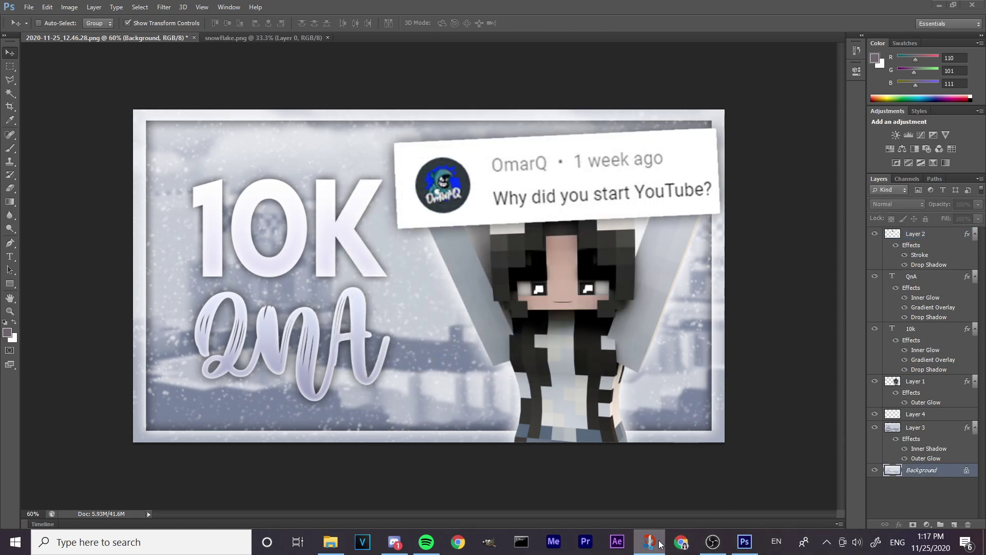
drag(134, 109, 724, 441)
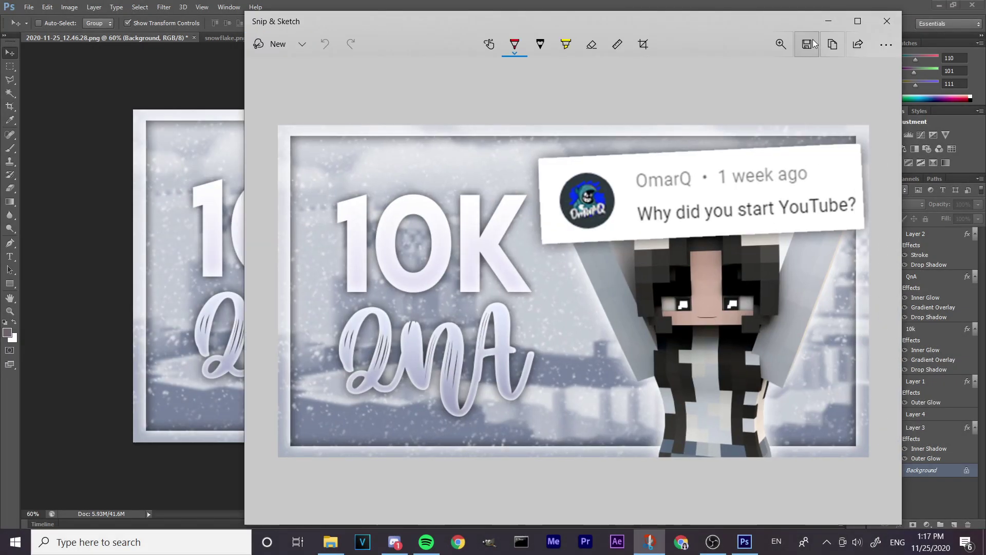
key(ctrl+s)
key(Return)
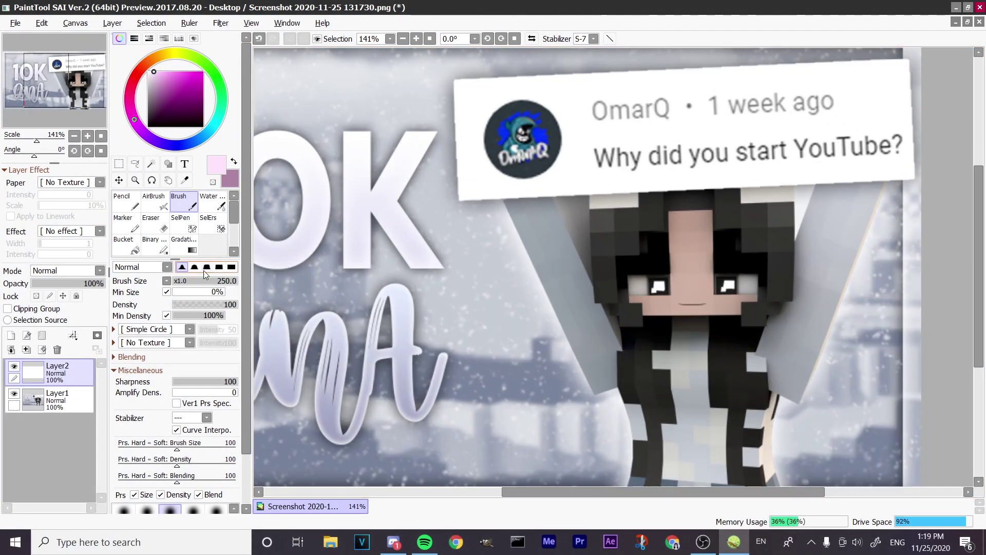
In PaintTool SAI, paint pale pink brush strokes across both of the character's cheeks on the new layer above the screenshot
scroll(689, 294, up, 8)
click(201, 281)
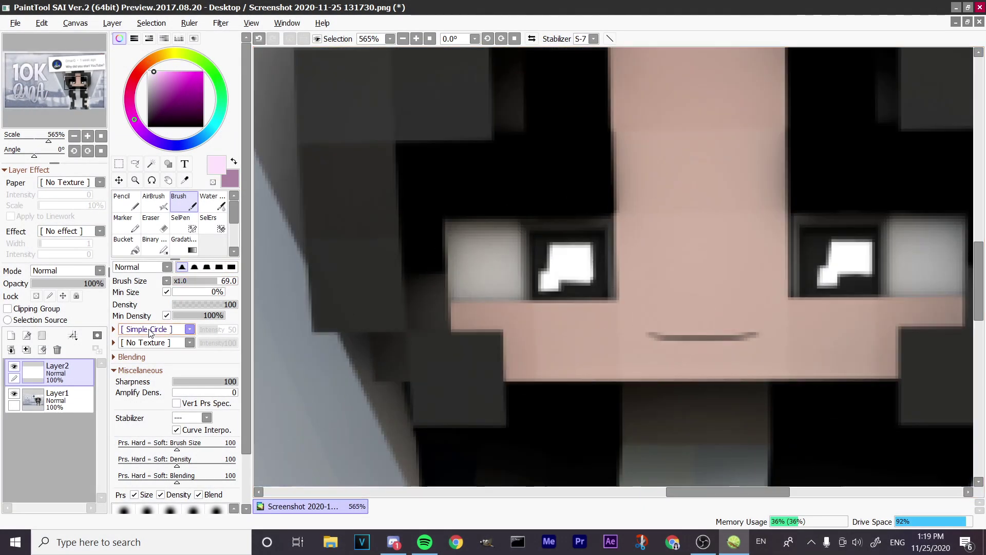
drag(506, 331, 572, 334)
drag(863, 326, 821, 328)
scroll(793, 322, down, 9)
Soften the pink cheek strokes with a Gaussian Blur of about 18.9 radius
click(220, 23)
click(329, 47)
scroll(716, 266, up, 3)
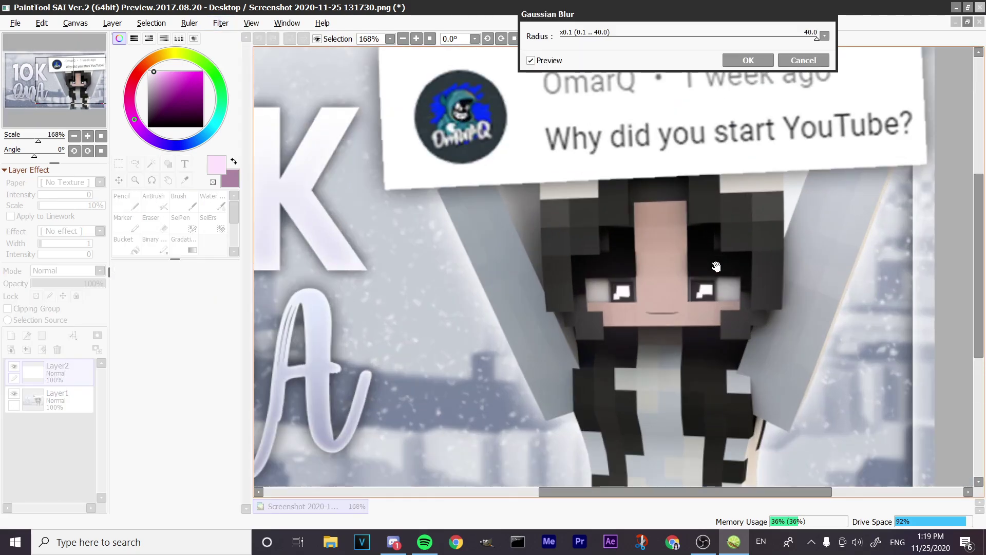
click(681, 39)
click(748, 60)
Set the blurred cheek layer to Overlay mode at 70% opacity
click(72, 283)
scroll(788, 198, up, 3)
click(80, 318)
click(103, 283)
scroll(626, 298, down, 3)
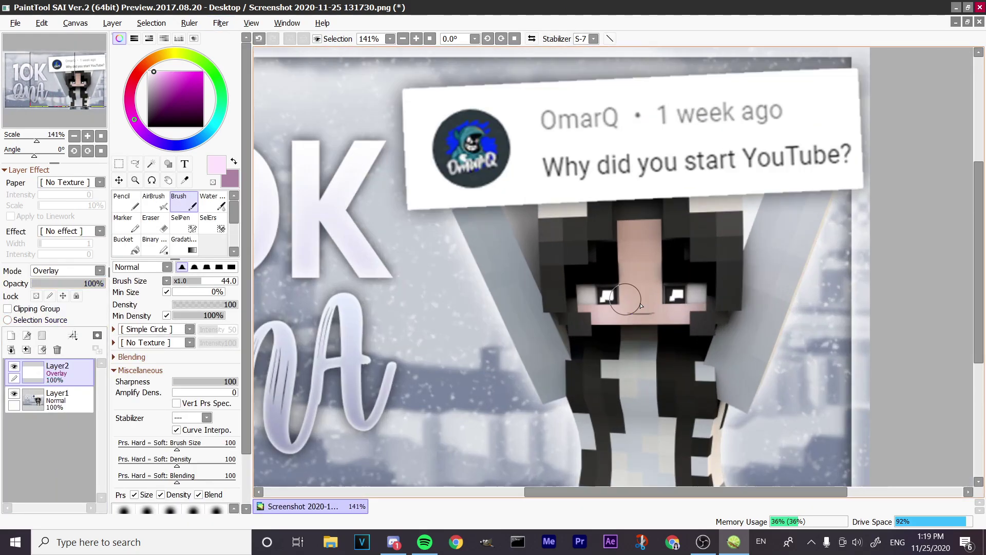
click(83, 283)
scroll(726, 334, down, 3)
Create another layer in Overlay mode and set up a white brush of size 12
click(11, 335)
click(67, 271)
click(80, 318)
click(148, 71)
click(180, 280)
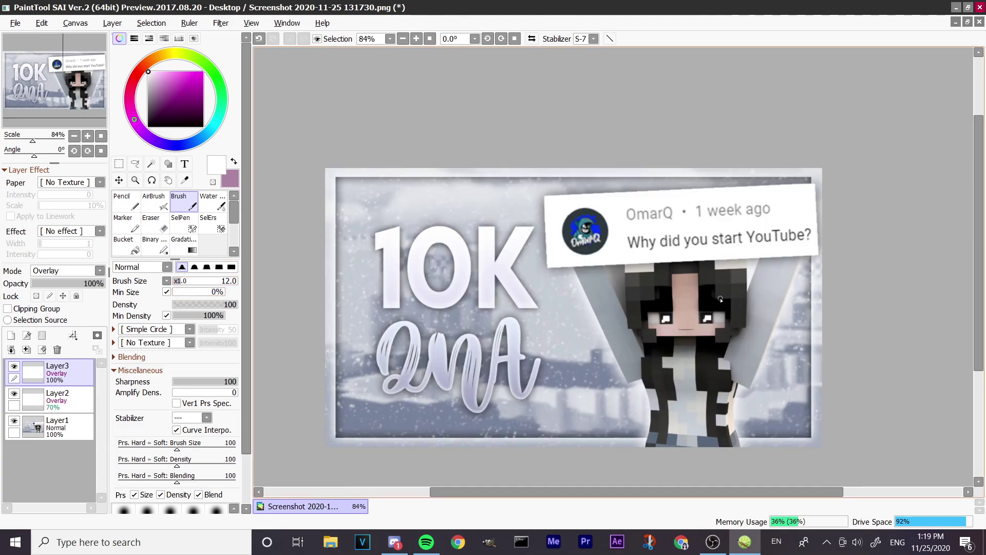
Paint white highlight strokes along the centre and lower part of the character's face
drag(660, 331, 699, 333)
drag(683, 291, 675, 334)
drag(668, 334, 706, 334)
Blur the white face highlights using Gaussian Blur with a radius of 18.9
scroll(694, 252, up, 2)
click(220, 22)
click(328, 47)
drag(633, 149, 550, 154)
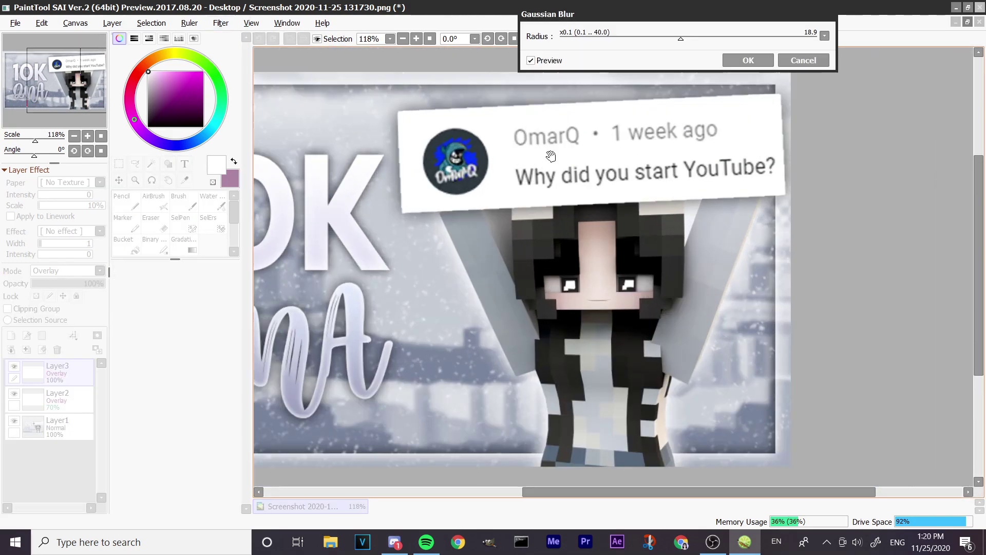
click(748, 59)
Lower the white highlight layer's opacity to 44% and save the image
drag(591, 205, 660, 245)
scroll(607, 243, down, 5)
scroll(596, 263, up, 3)
click(56, 284)
drag(57, 285, 63, 285)
scroll(868, 453, down, 2)
scroll(895, 372, up, 3)
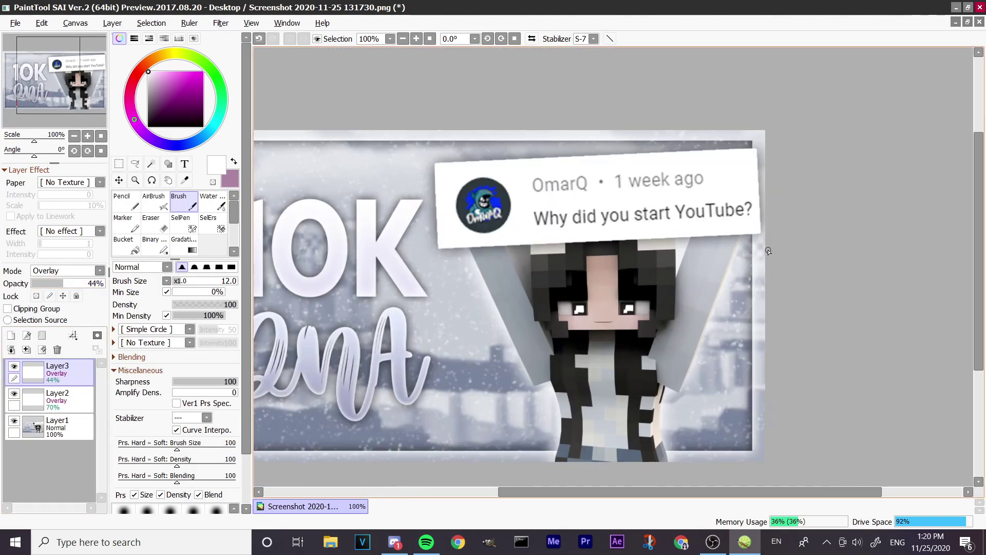
scroll(740, 251, down, 3)
scroll(540, 204, up, 2)
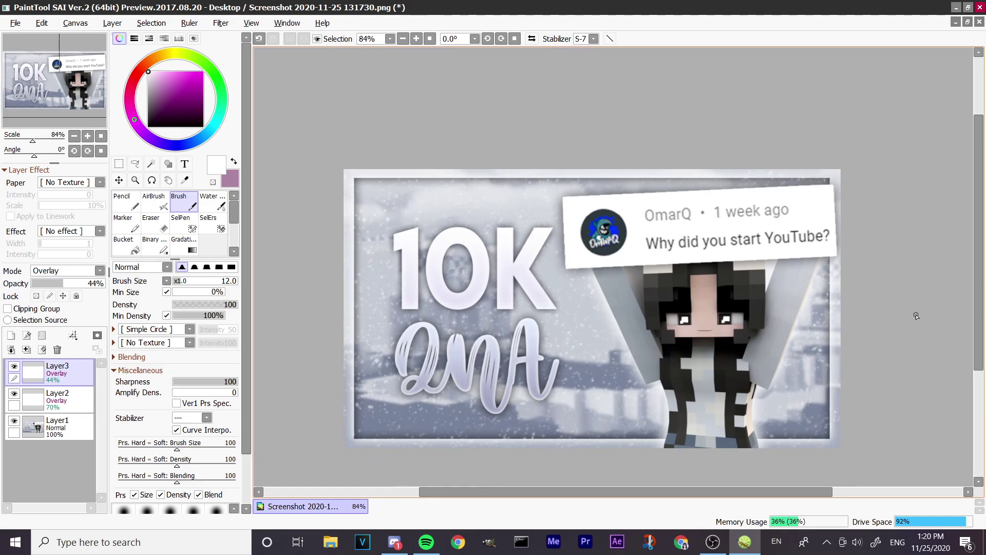
key(ctrl+s)
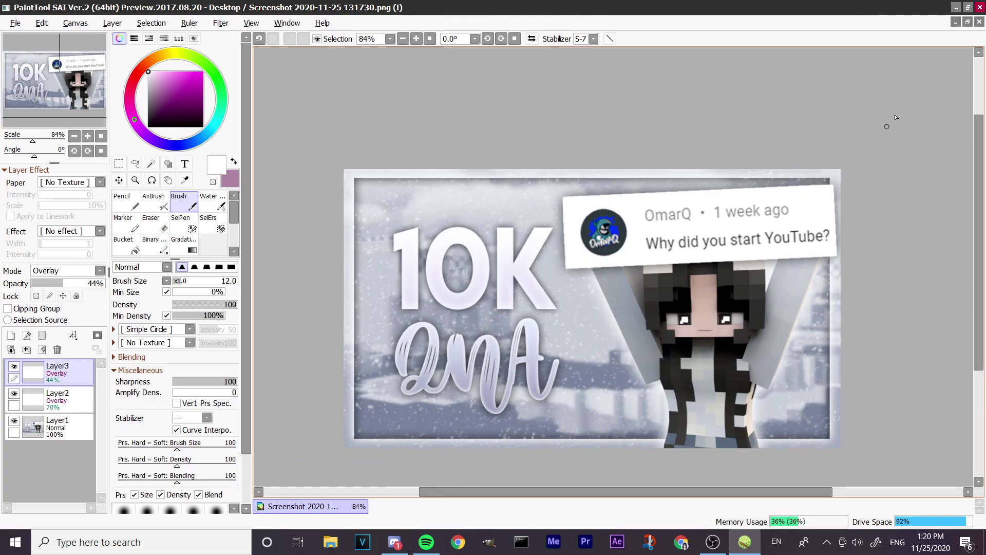